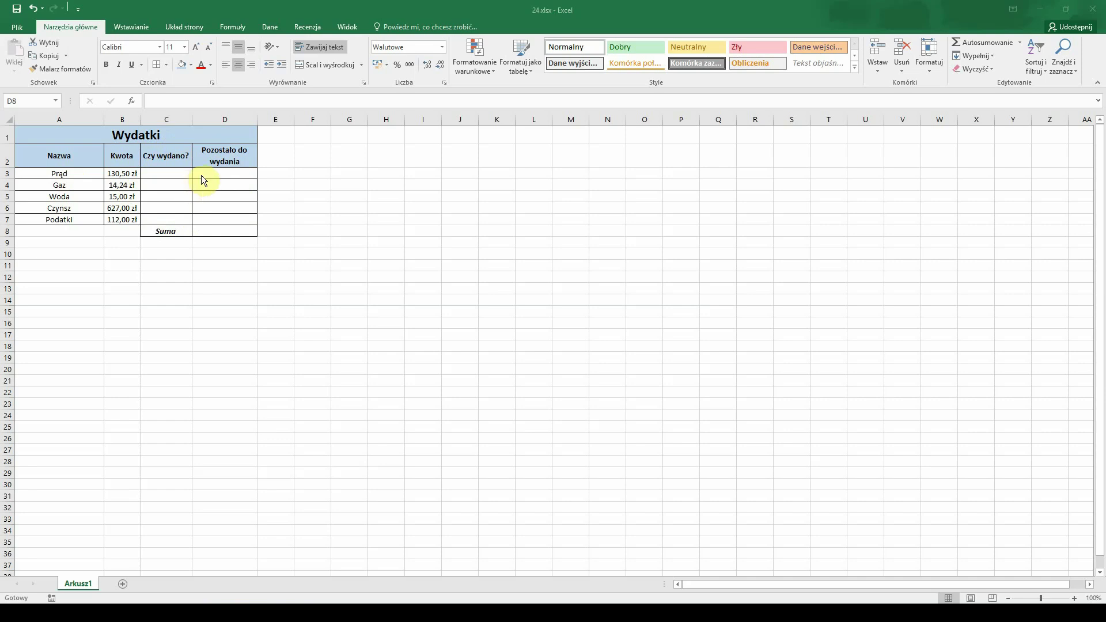
# Enable the Deweloper tab in the ribbon via Dostosuj Wstążkę.
pyautogui.click(225, 275)
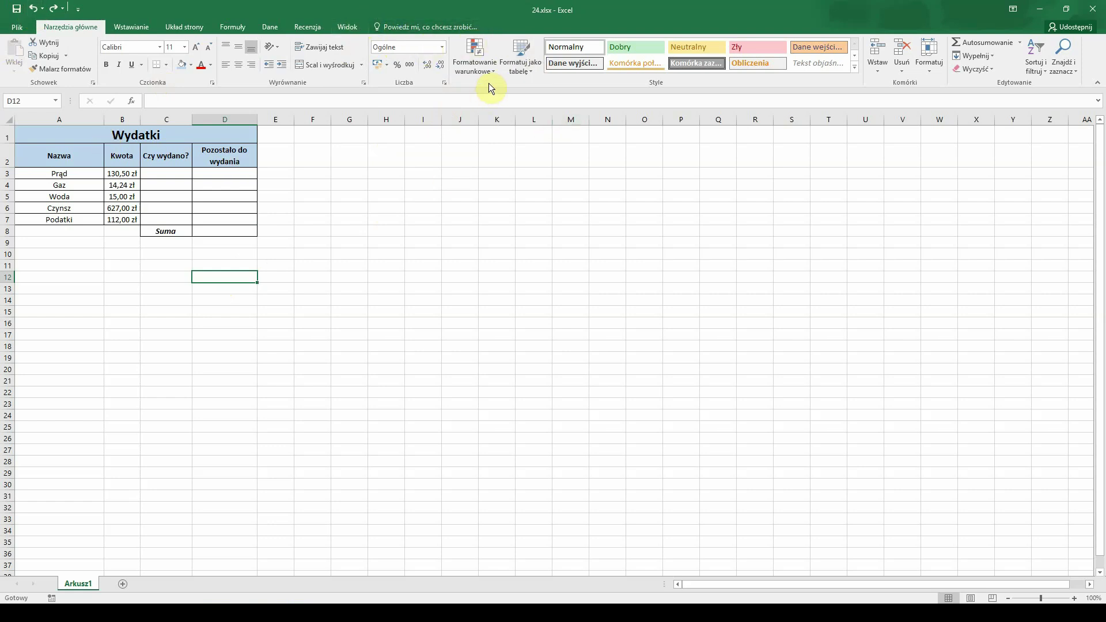
pyautogui.rightClick(460, 88)
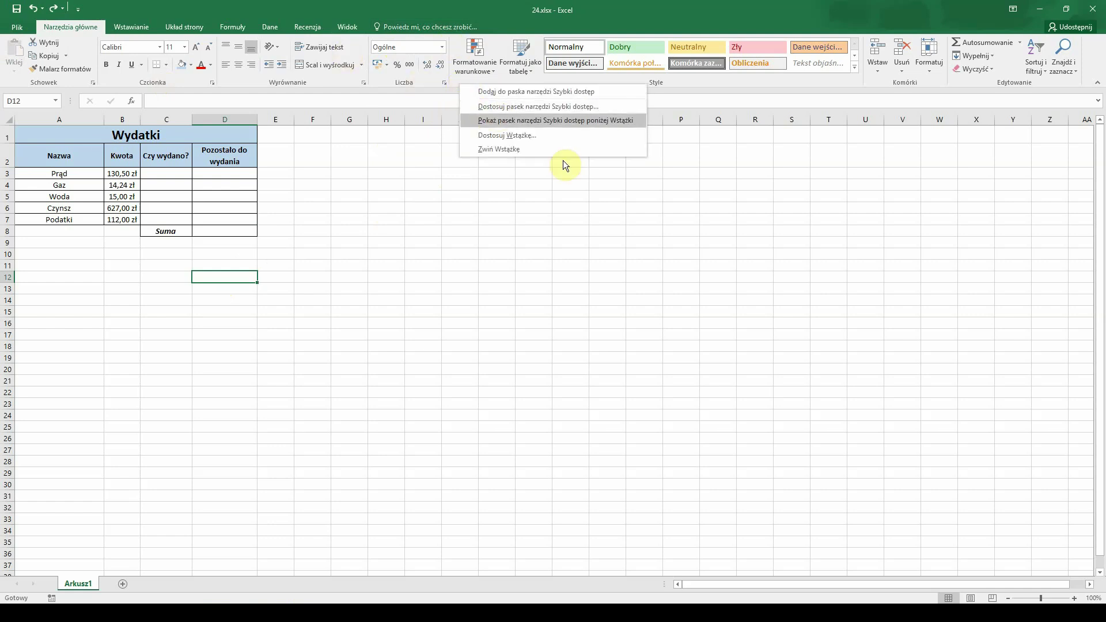
pyautogui.click(483, 136)
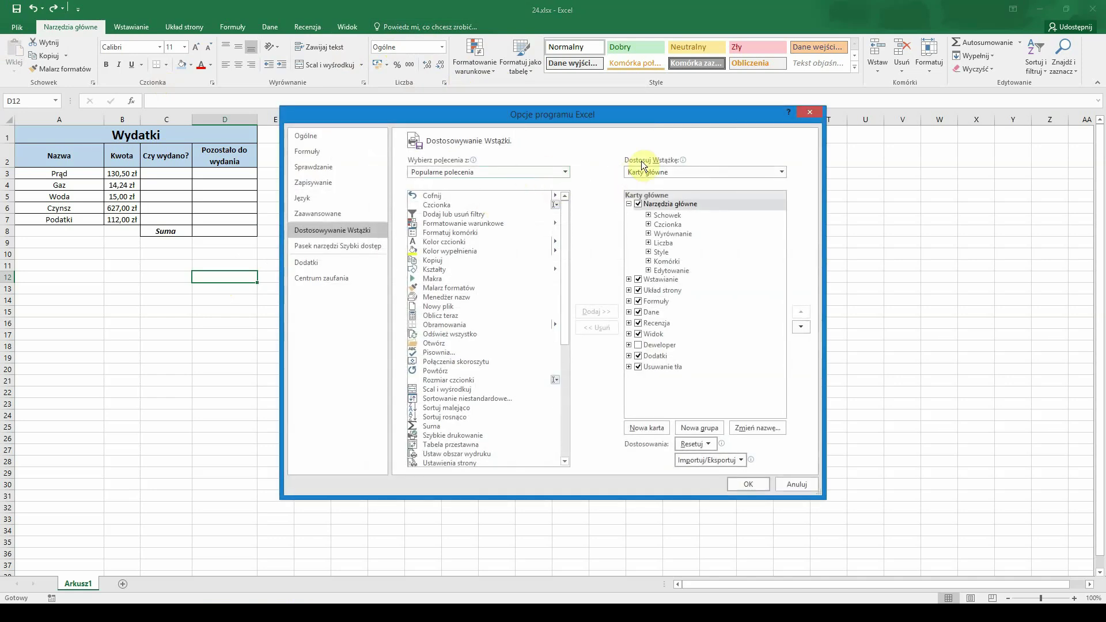
pyautogui.click(641, 345)
pyautogui.click(743, 483)
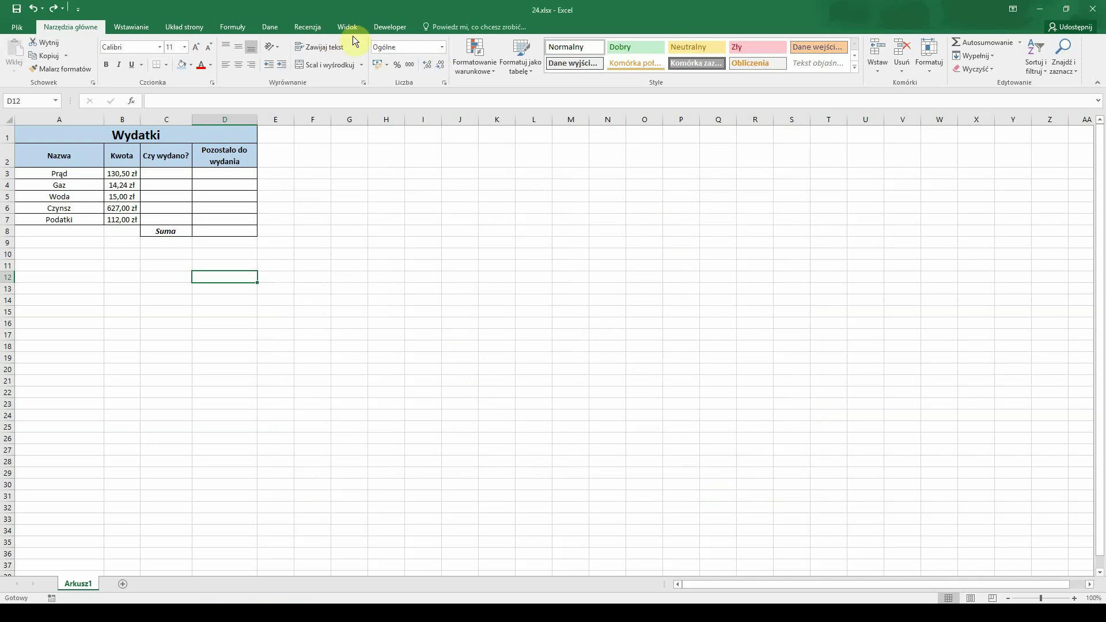
pyautogui.click(213, 265)
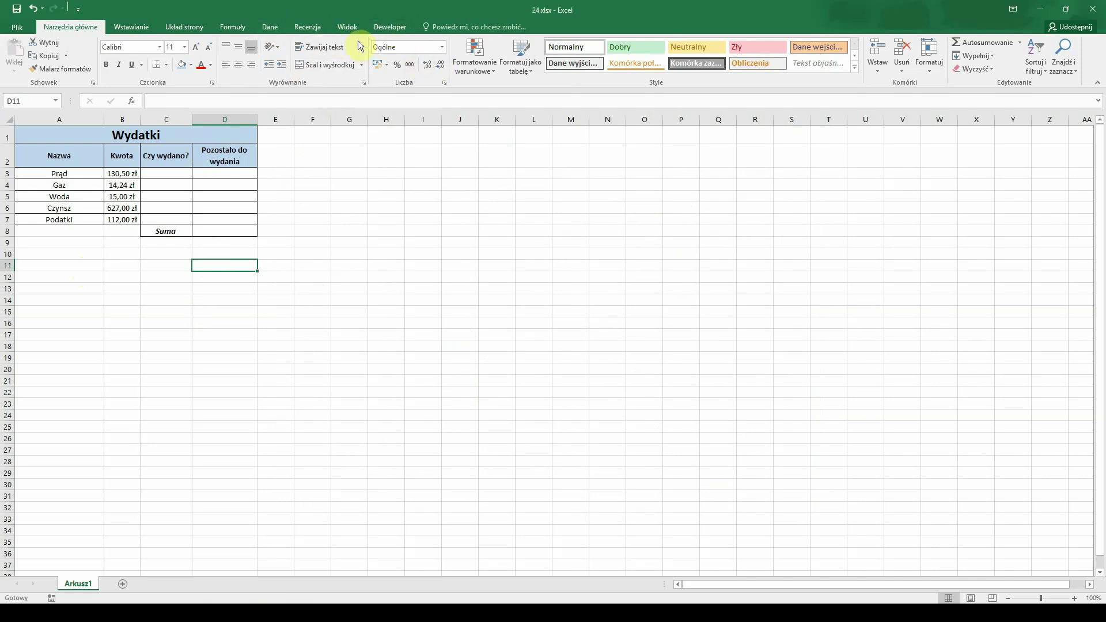
pyautogui.click(383, 27)
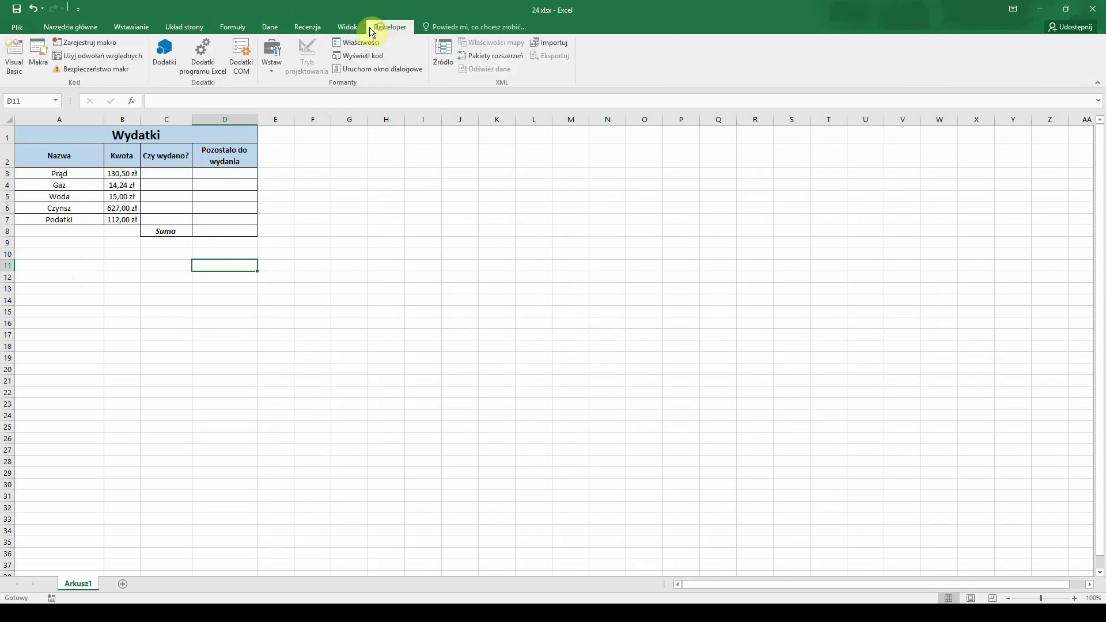
# Draw a Pole wyboru checkbox in C3 and delete its default label text.
pyautogui.click(268, 65)
pyautogui.click(289, 96)
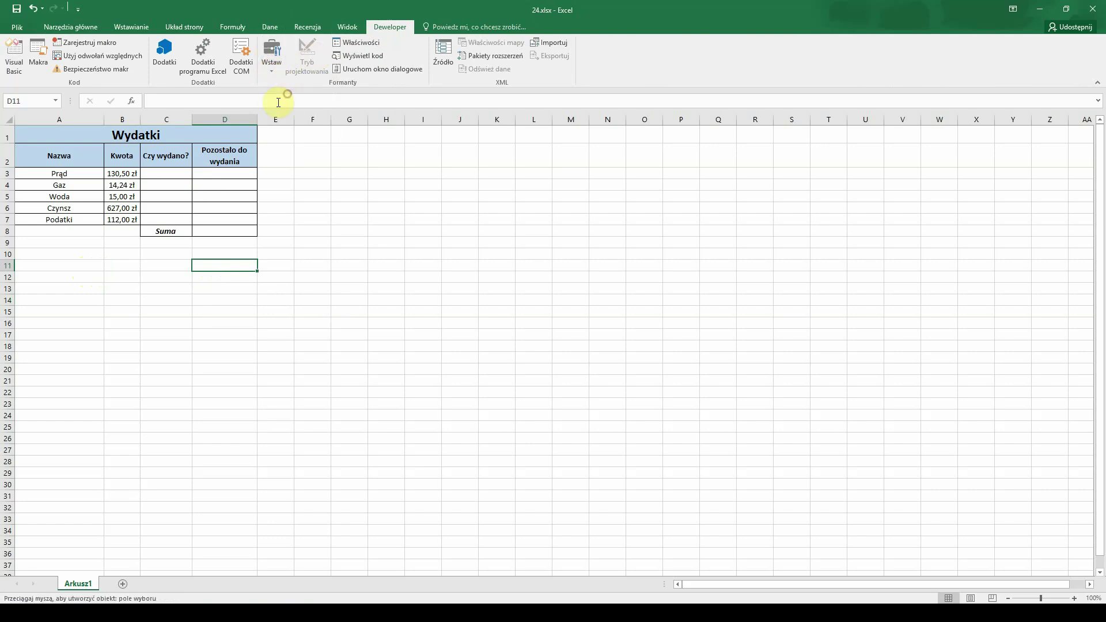
pyautogui.moveTo(155, 166); pyautogui.dragTo(176, 179)
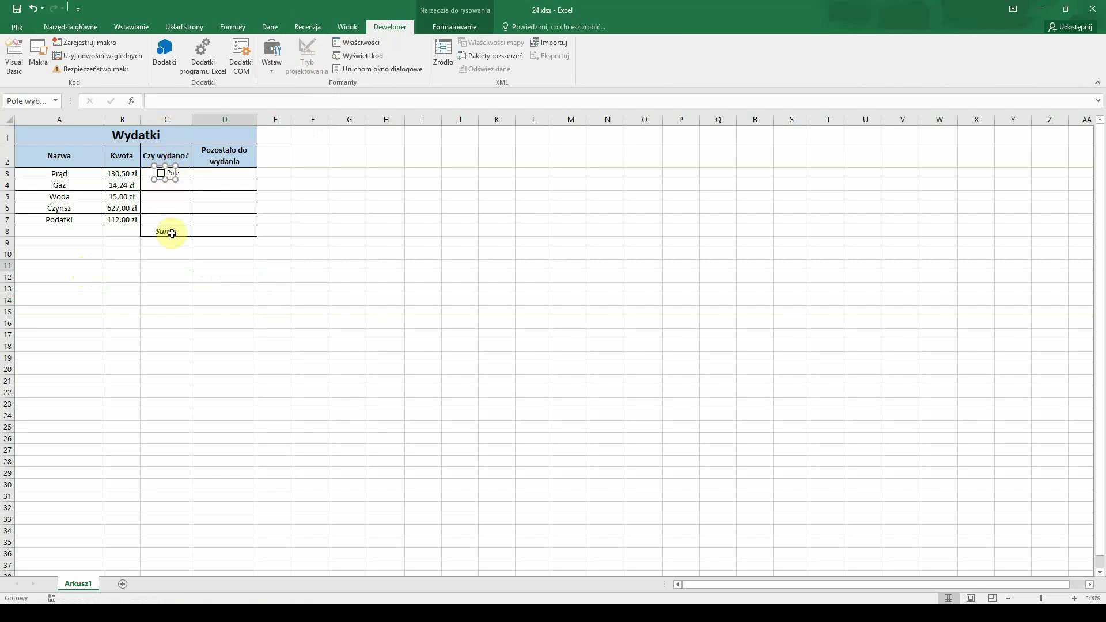
pyautogui.rightClick(169, 172)
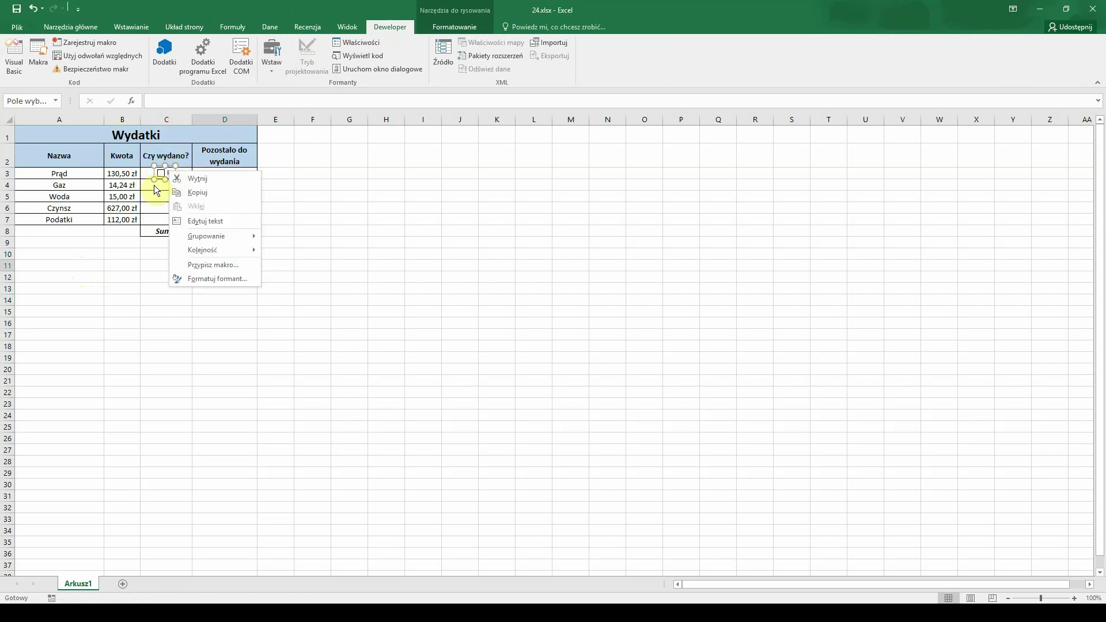
pyautogui.click(178, 220)
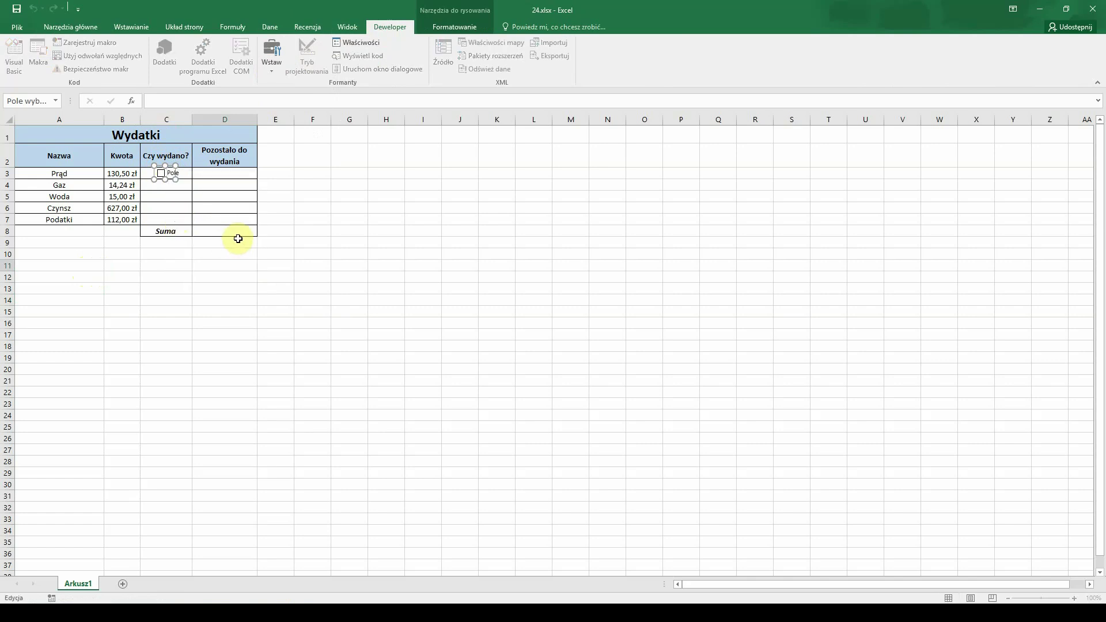
pyautogui.press('BackSpace')
pyautogui.press('BackSpace')
pyautogui.press('BackSpace')
pyautogui.press('BackSpace')
pyautogui.press('BackSpace')
pyautogui.press('BackSpace')
pyautogui.click(144, 278)
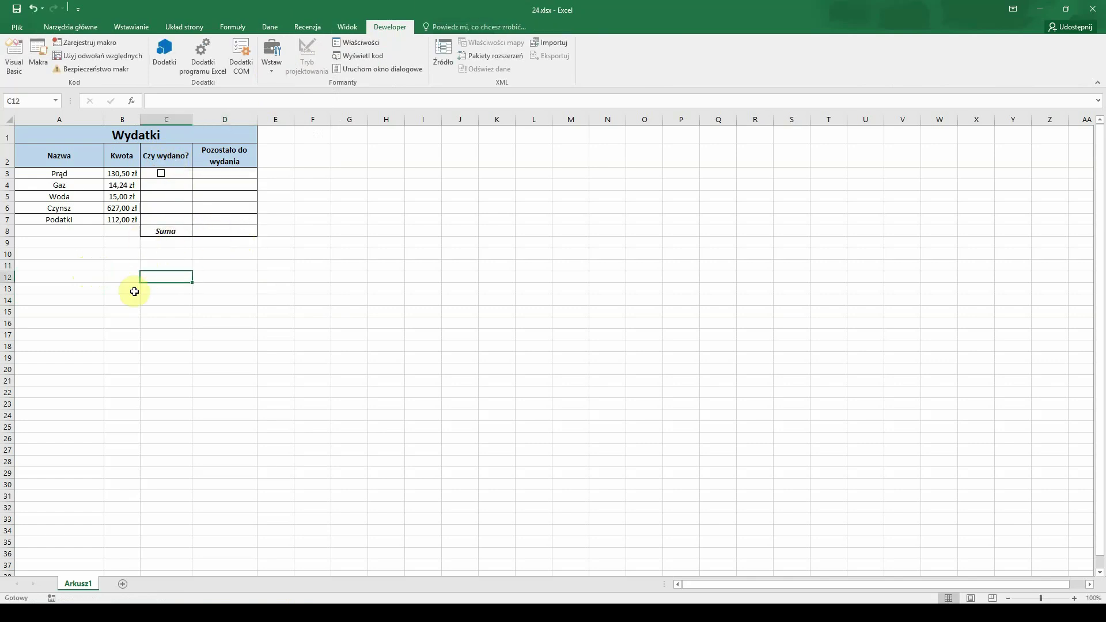
# Test the C3 checkbox by toggling it, leaving it unchecked and selected.
pyautogui.click(160, 174)
pyautogui.click(161, 174)
pyautogui.click(161, 174)
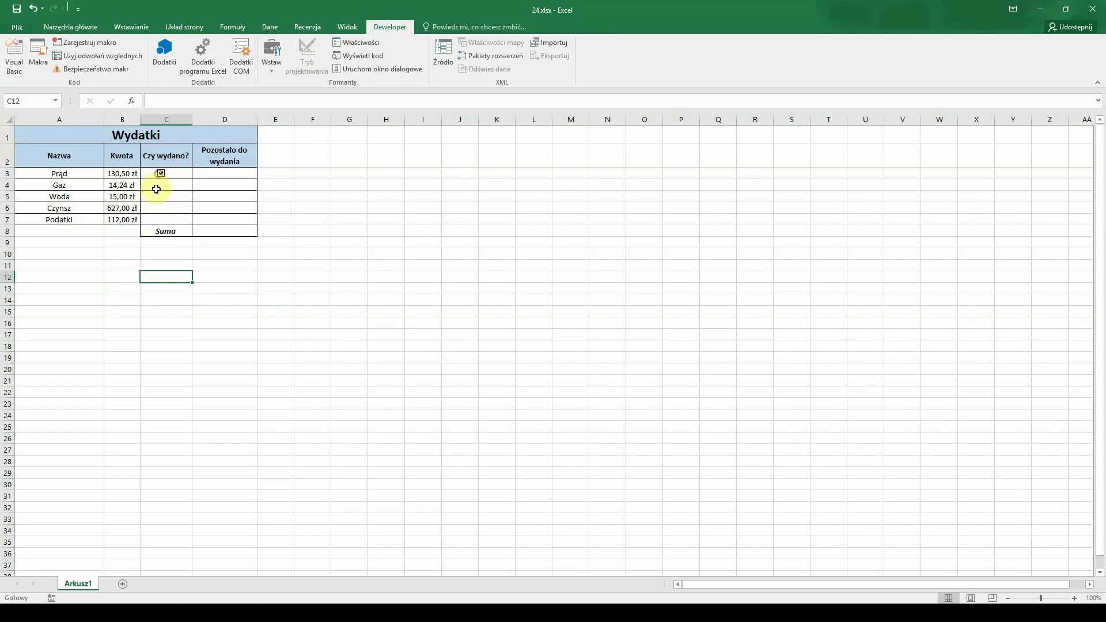
pyautogui.click(161, 174)
pyautogui.keyDown('ctrl'); pyautogui.click(161, 179); pyautogui.keyUp('ctrl')
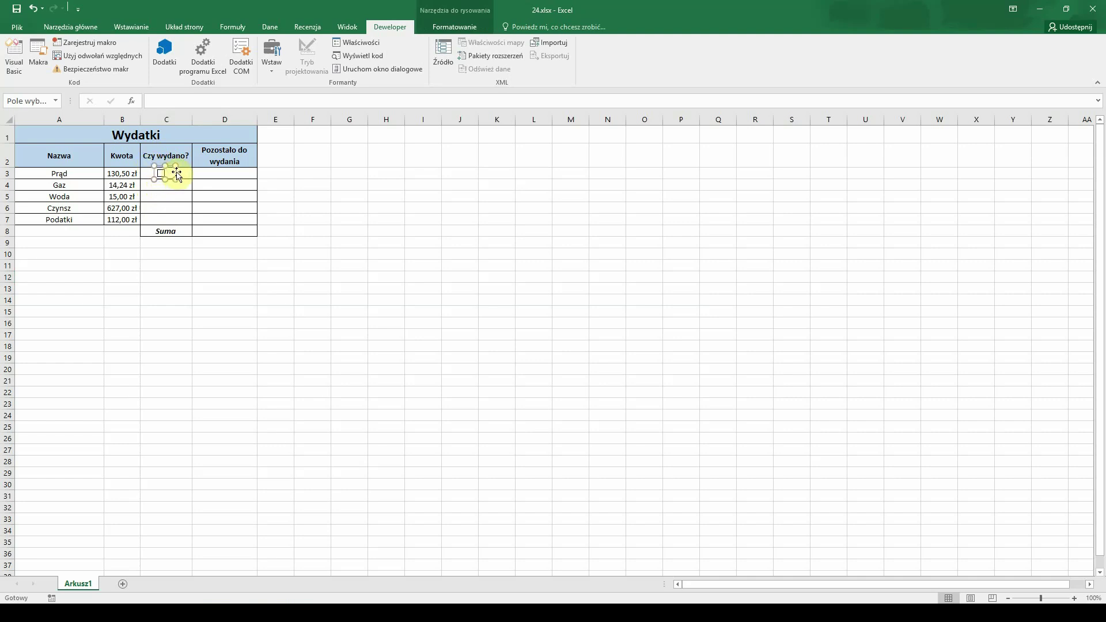
# Center the checkbox in C3 and copy it into C4, C5, C6 and C7.
pyautogui.moveTo(177, 174); pyautogui.dragTo(180, 171)
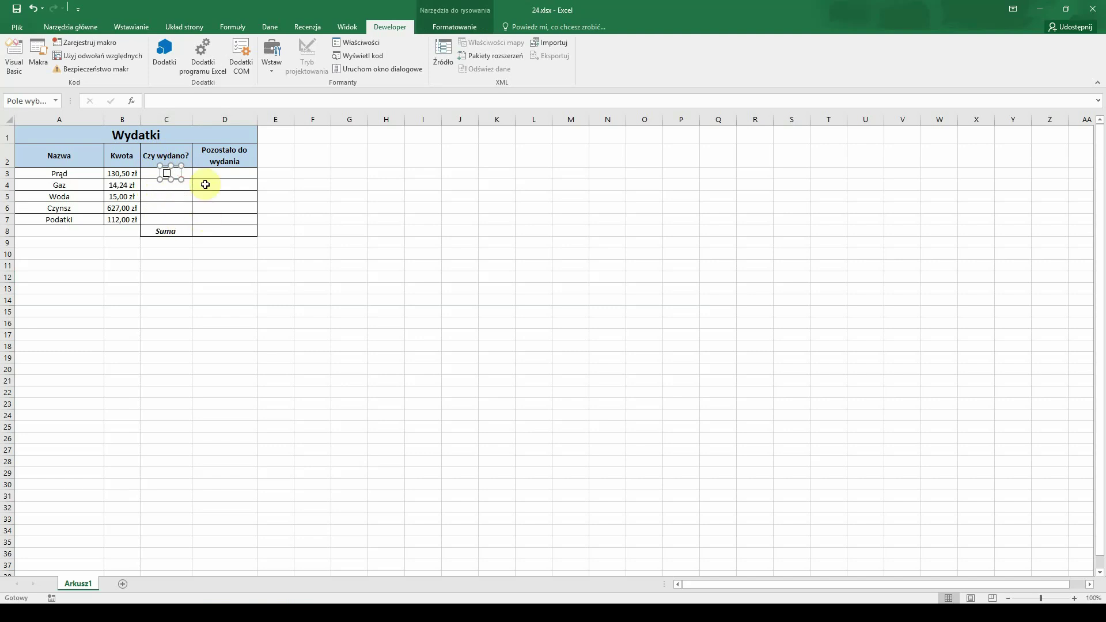
pyautogui.click(202, 175)
pyautogui.click(182, 174)
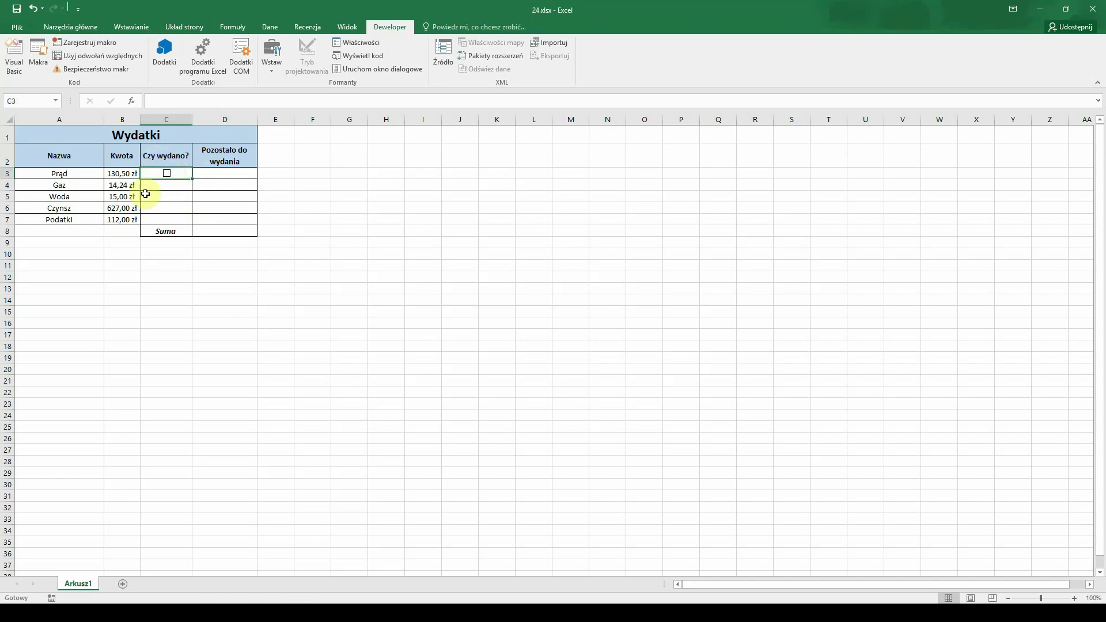
pyautogui.hotkey('ctrl', 'c')
pyautogui.click(181, 186)
pyautogui.hotkey('ctrl', 'v')
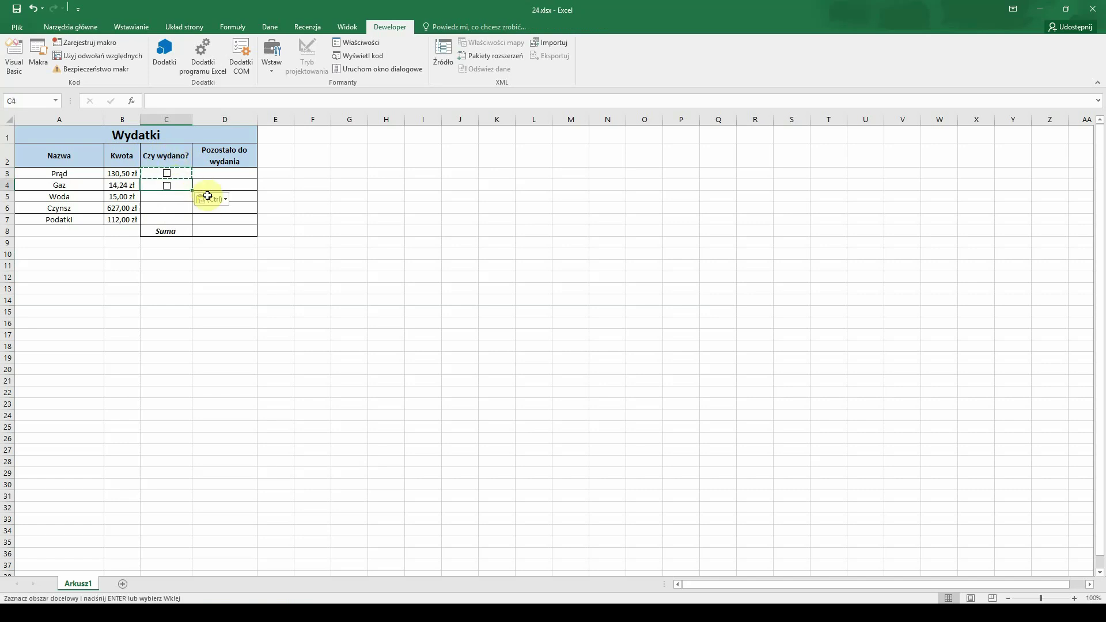
pyautogui.click(182, 197)
pyautogui.hotkey('ctrl', 'v')
pyautogui.click(179, 208)
pyautogui.hotkey('ctrl', 'v')
pyautogui.click(180, 218)
pyautogui.hotkey('ctrl', 'v')
# Cancel copy mode, deselect, and bring up the options for the C3 checkbox.
pyautogui.click(184, 275)
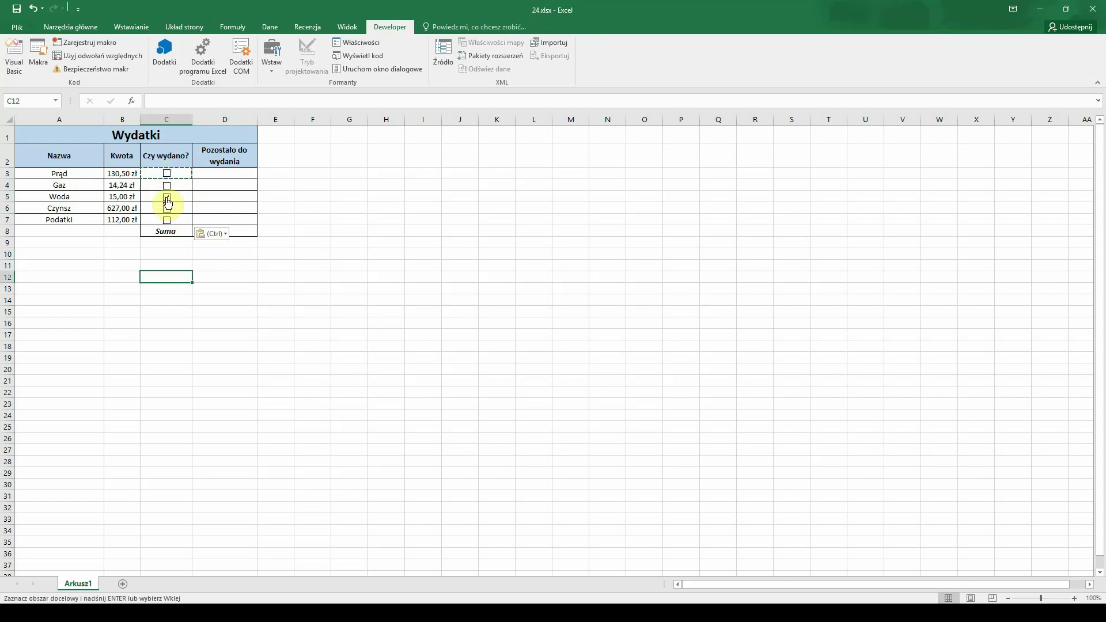
pyautogui.click(199, 196)
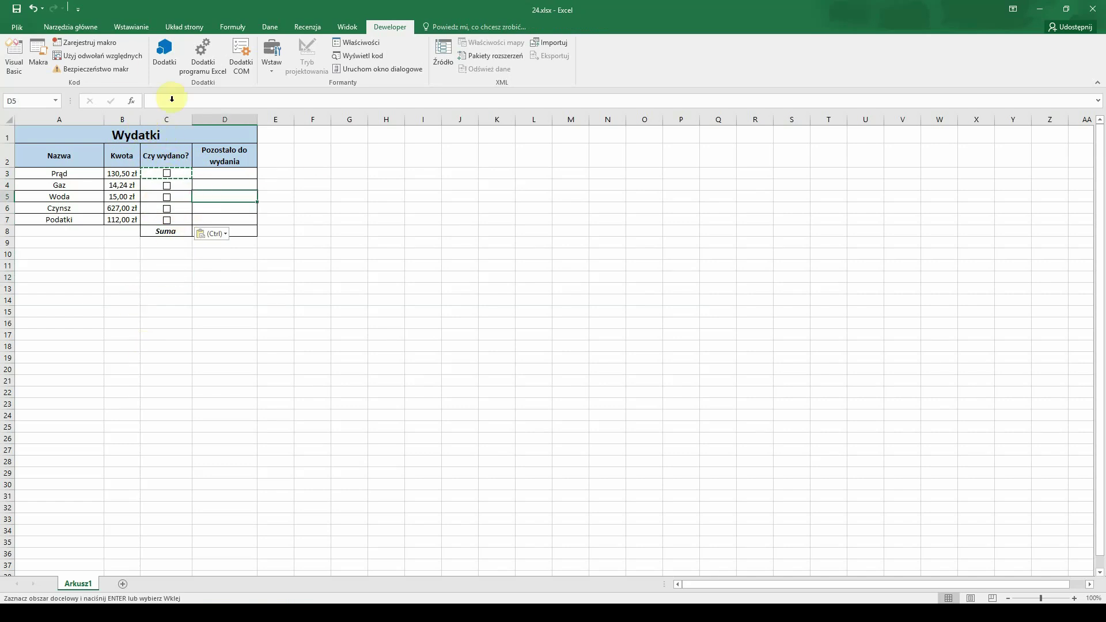
pyautogui.click(174, 272)
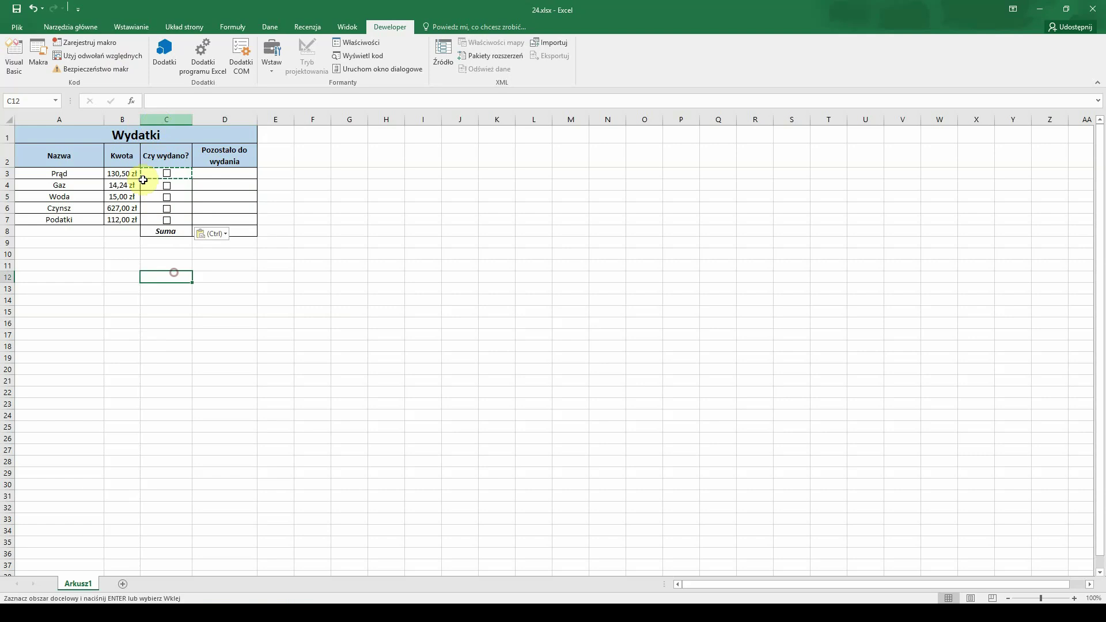
pyautogui.click(204, 195)
pyautogui.press('Escape')
pyautogui.click(167, 275)
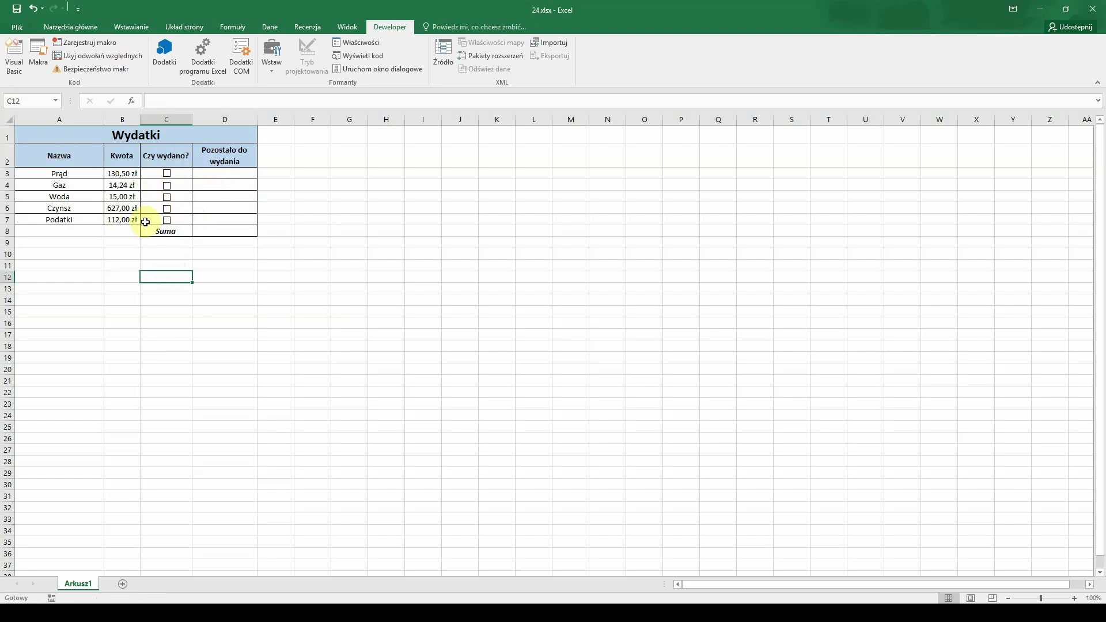
pyautogui.click(178, 296)
pyautogui.click(226, 266)
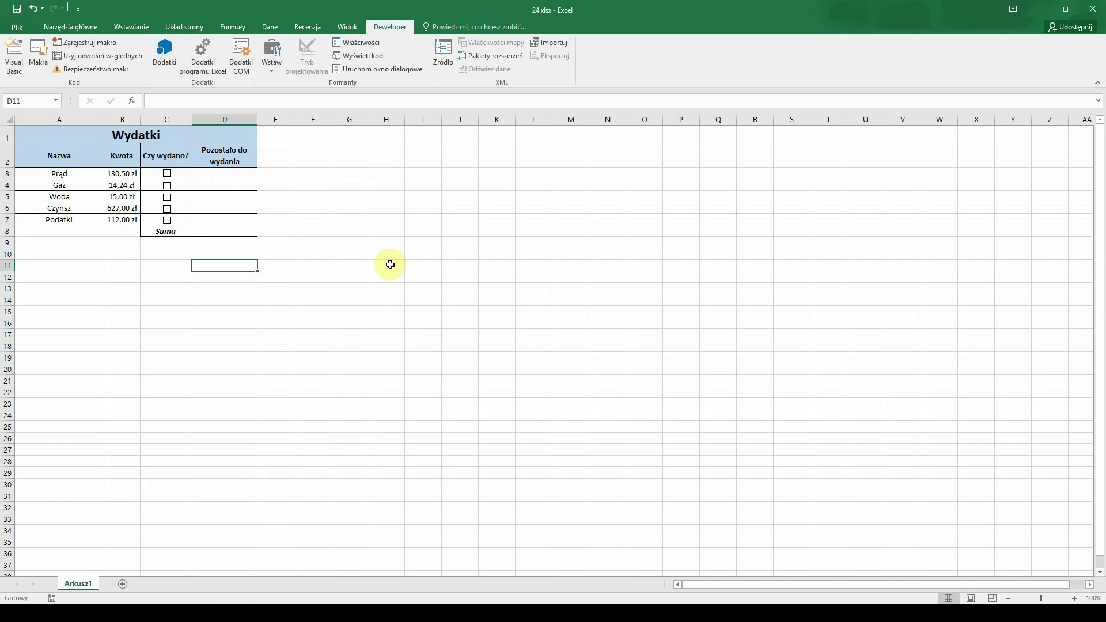
pyautogui.rightClick(166, 175)
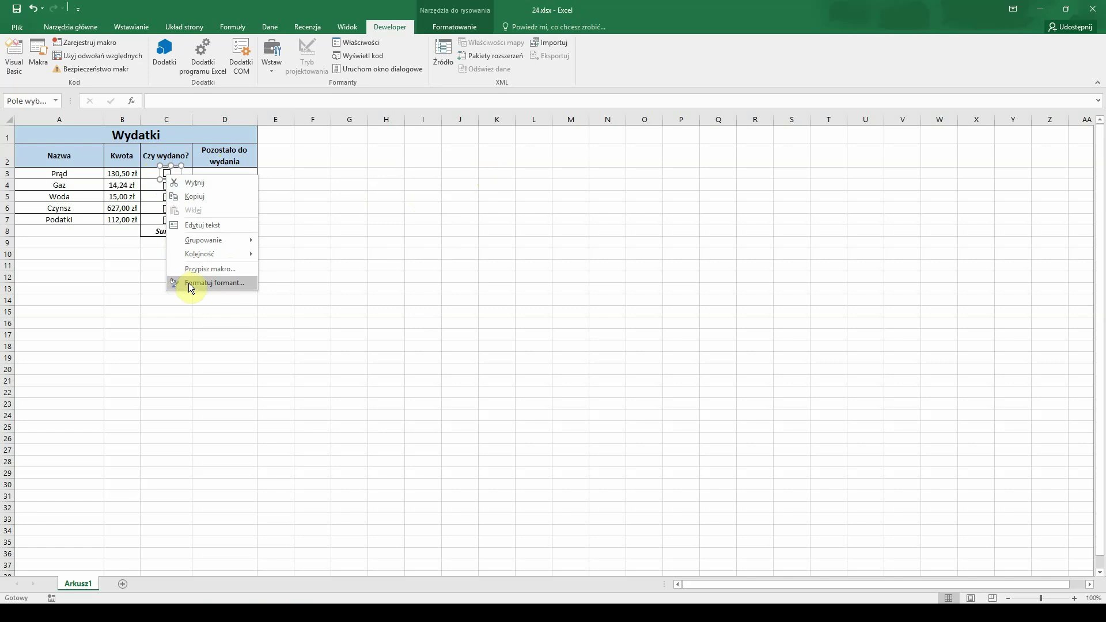
# Set the C3 checkbox's cell link to $J$3 and tick it to confirm PRAWDA.
pyautogui.click(213, 285)
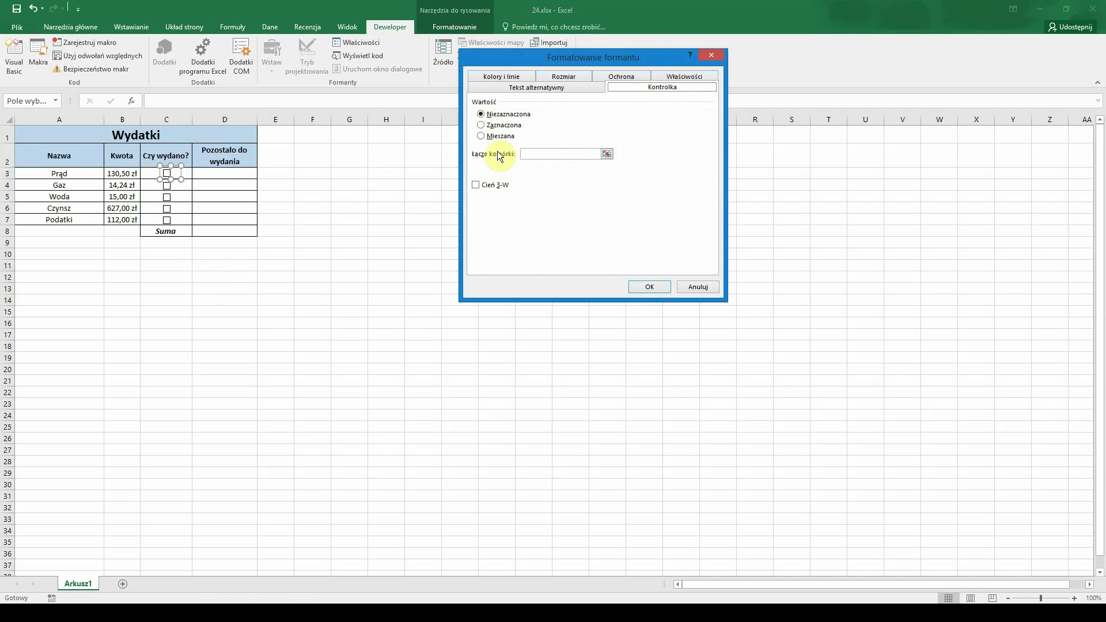
pyautogui.click(607, 154)
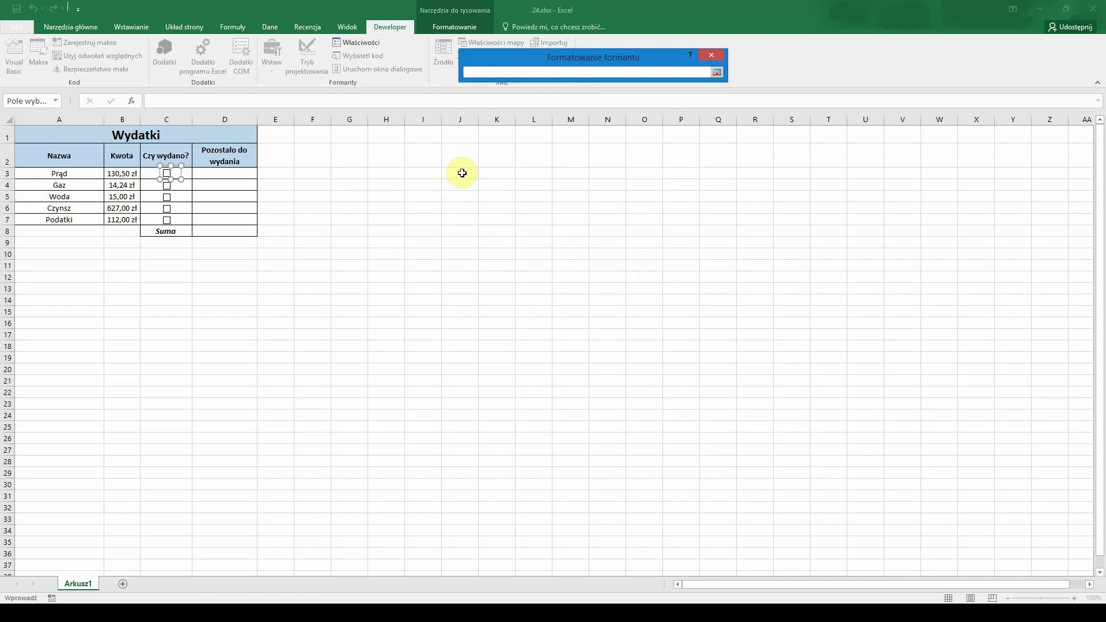
pyautogui.click(462, 173)
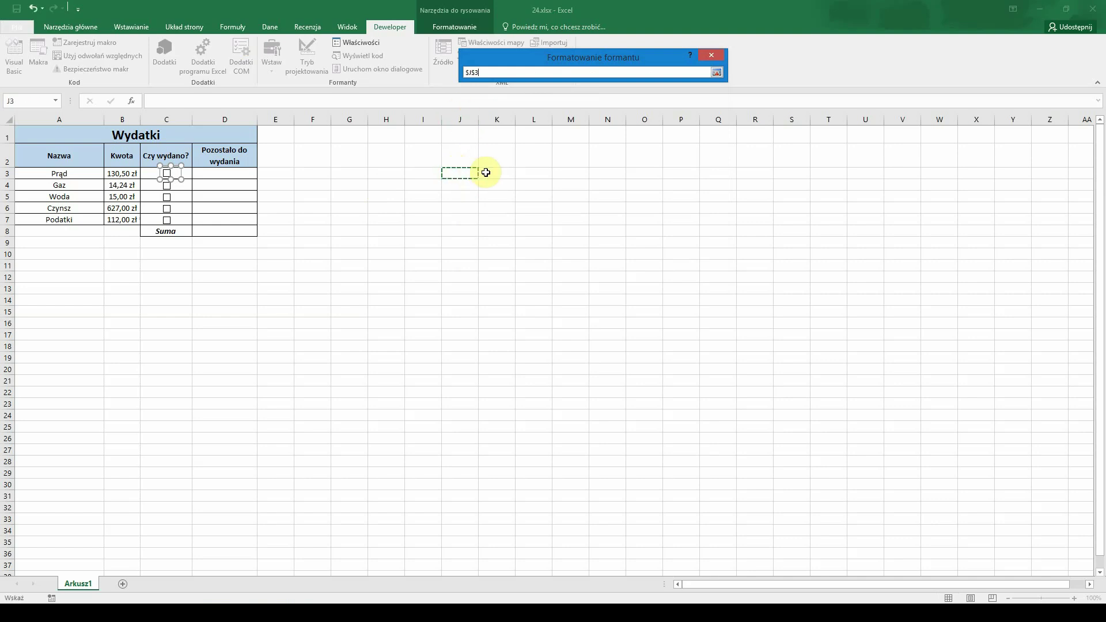
pyautogui.press('Return')
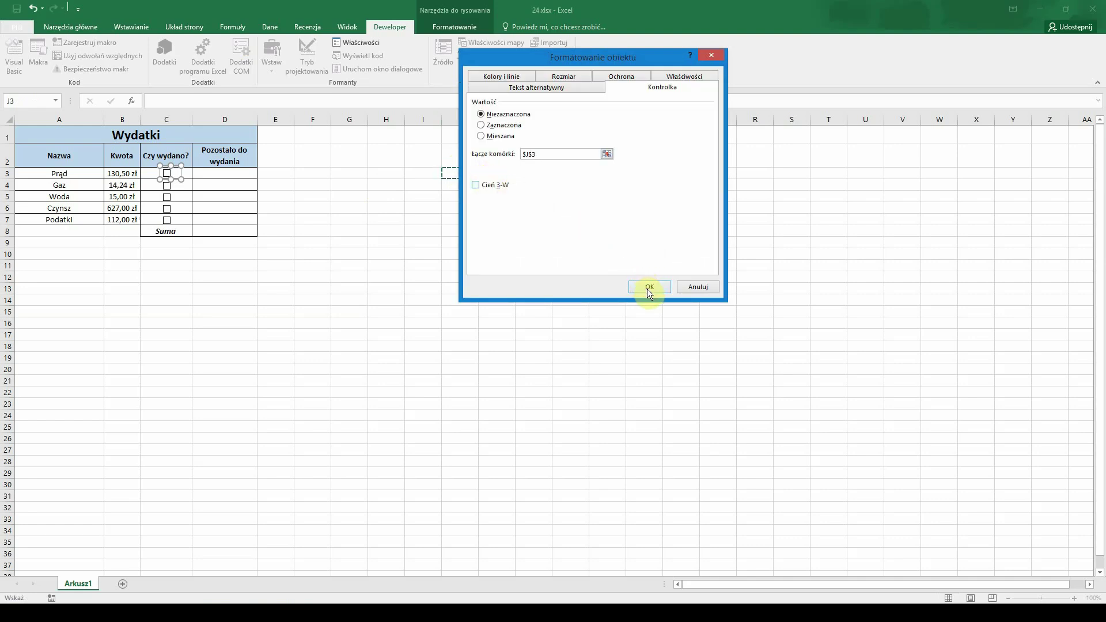
pyautogui.click(647, 287)
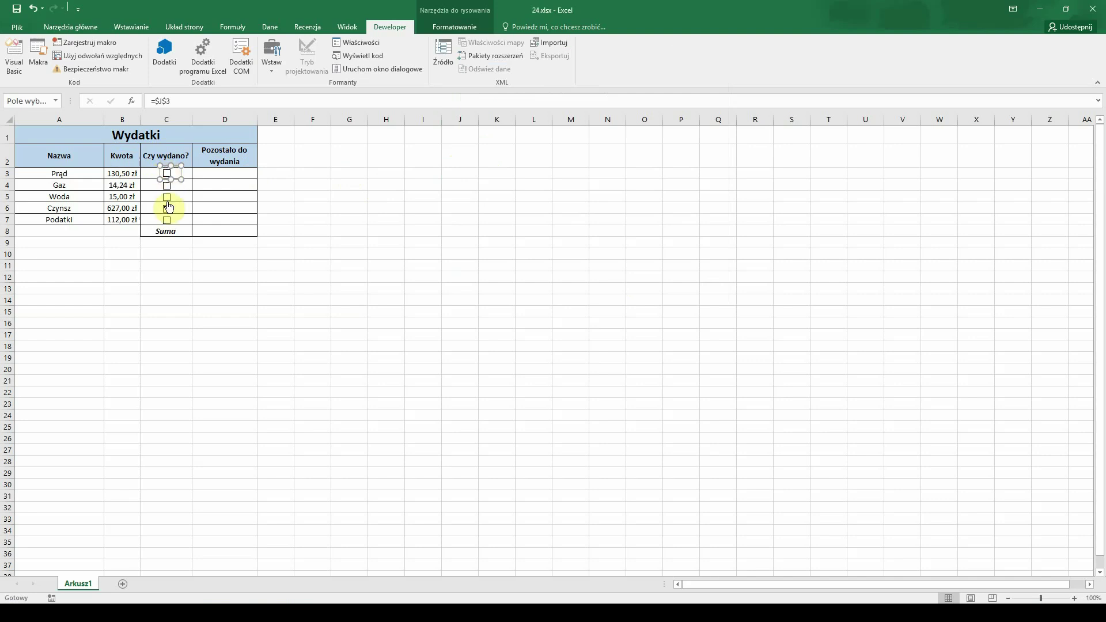
pyautogui.click(185, 309)
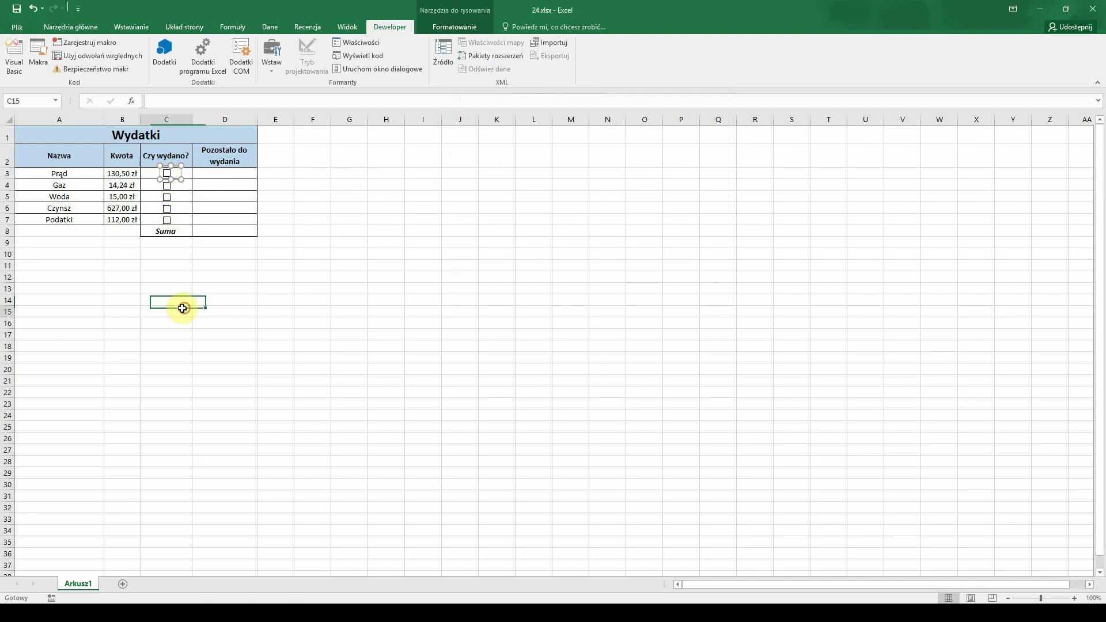
pyautogui.click(167, 174)
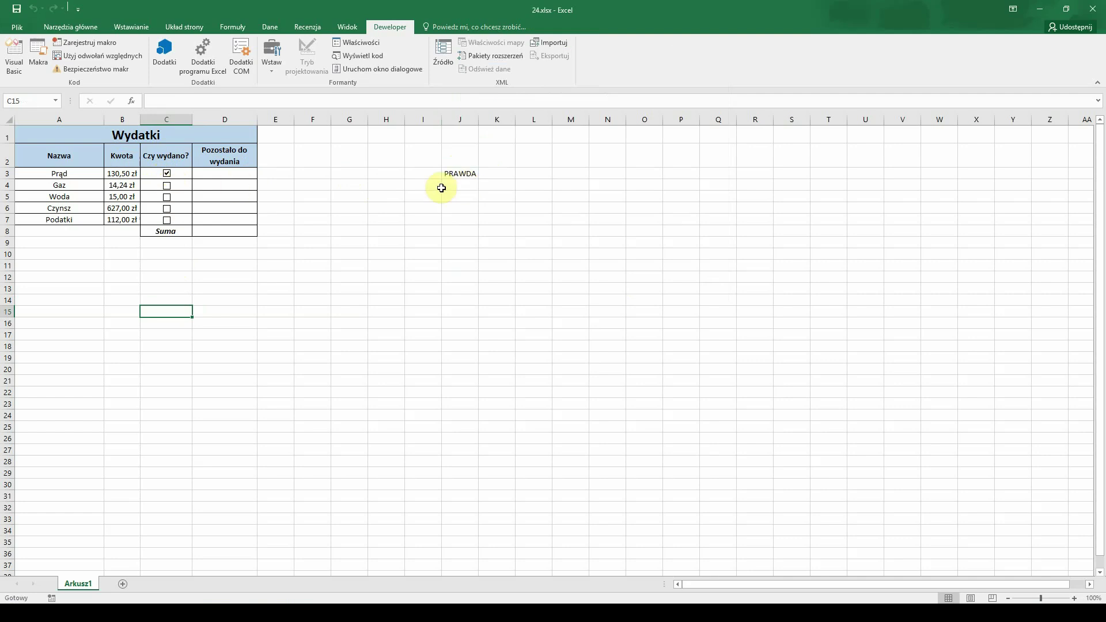
# Link the Gaz checkbox to J4 and the Woda checkbox to J5.
pyautogui.rightClick(166, 186)
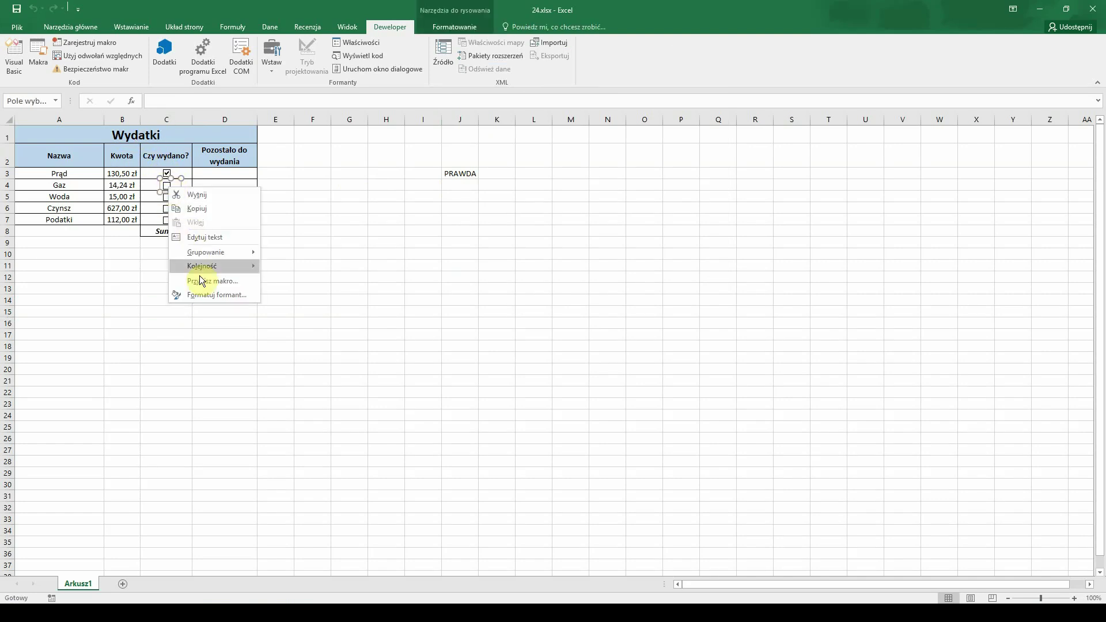
pyautogui.click(203, 294)
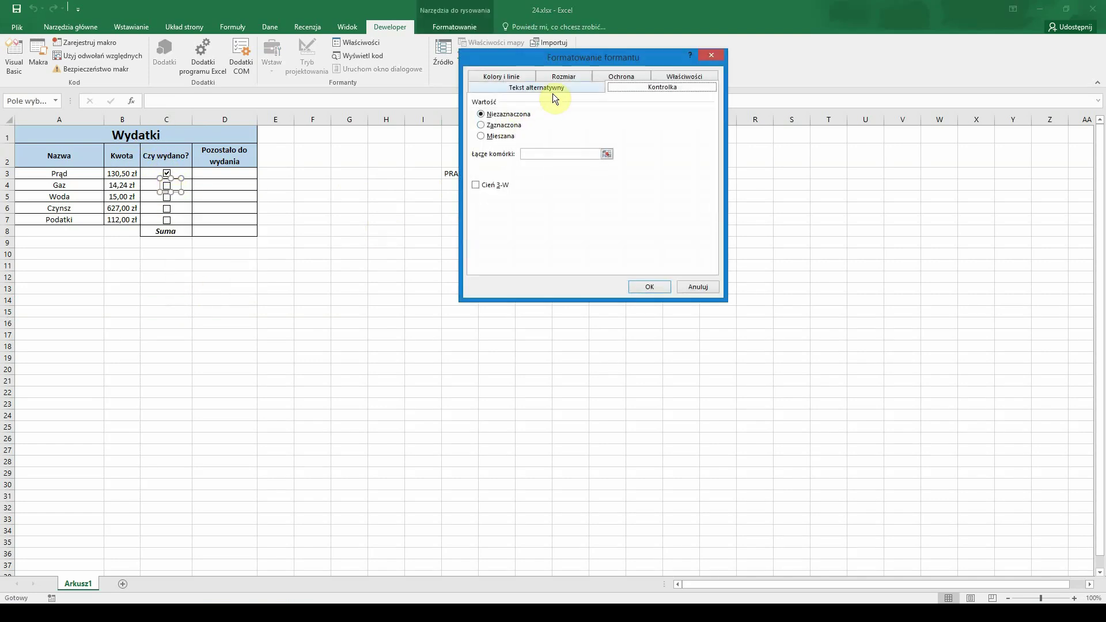
pyautogui.click(603, 153)
pyautogui.click(461, 185)
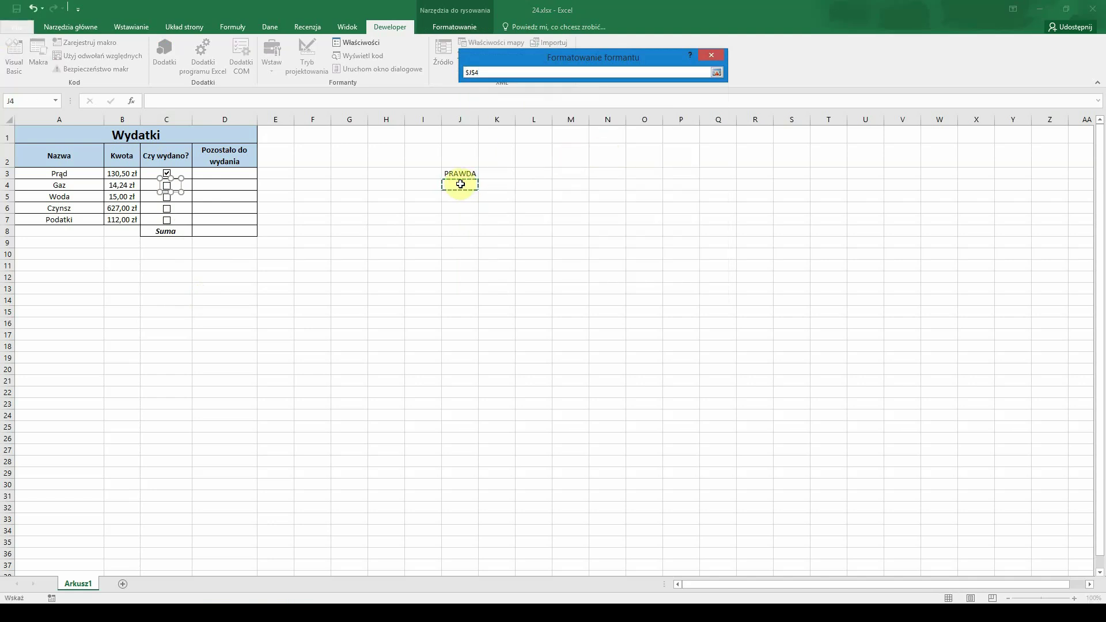
pyautogui.press('Return')
pyautogui.click(636, 286)
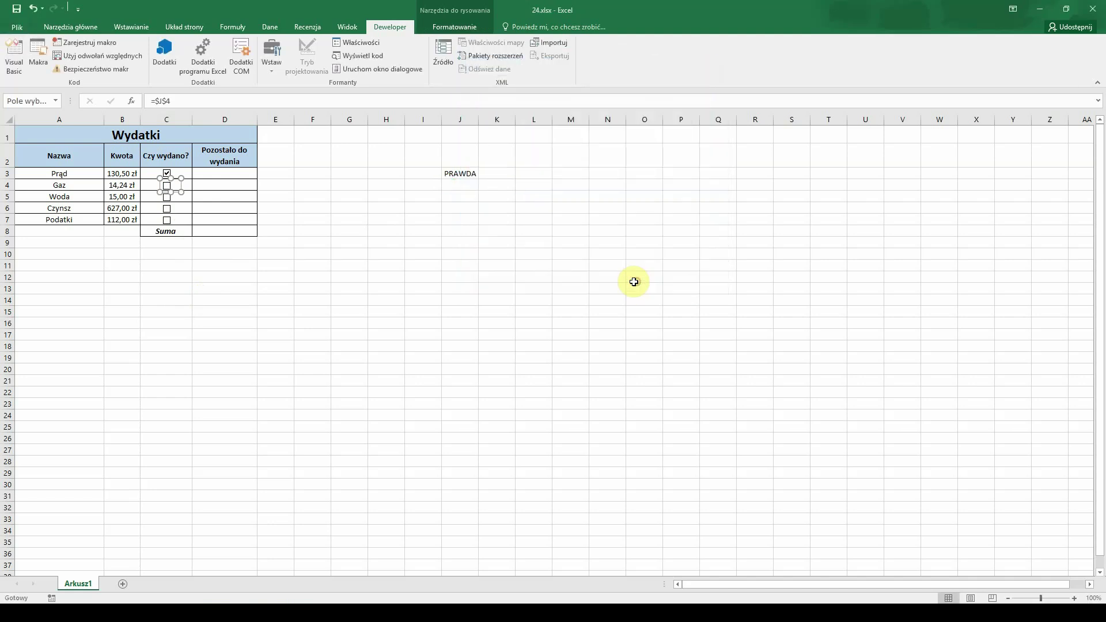
pyautogui.rightClick(170, 204)
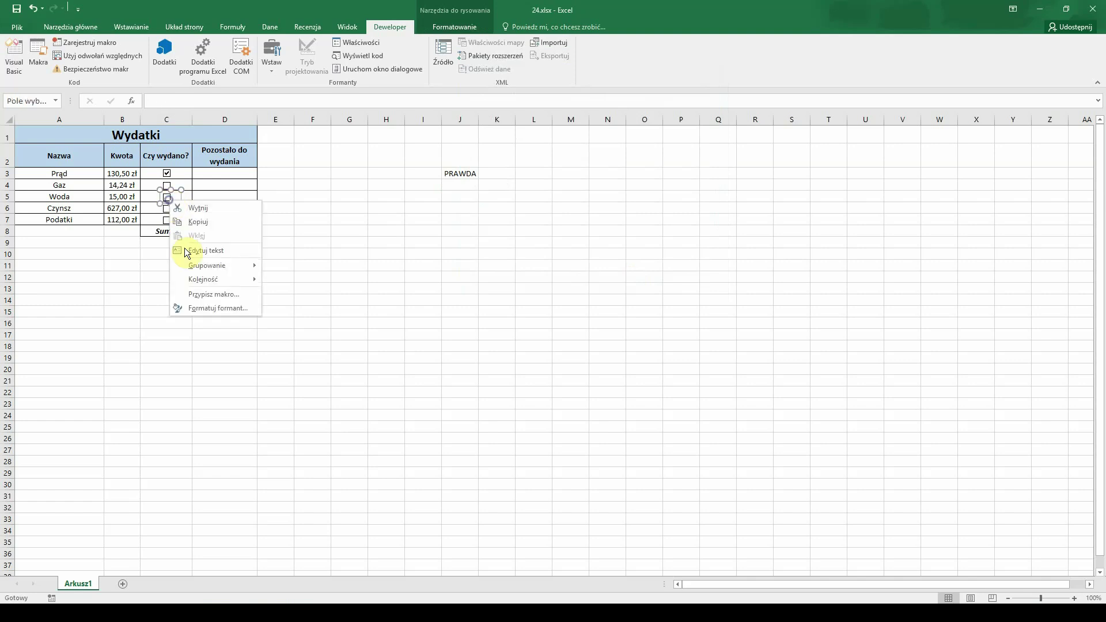
pyautogui.click(195, 310)
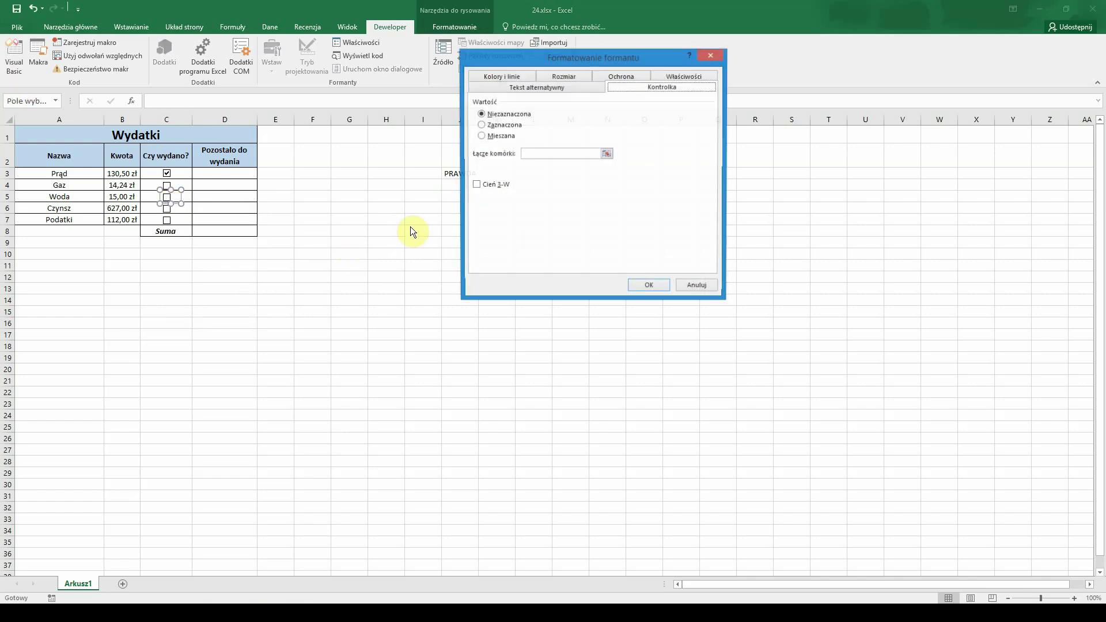
pyautogui.click(606, 154)
pyautogui.click(460, 197)
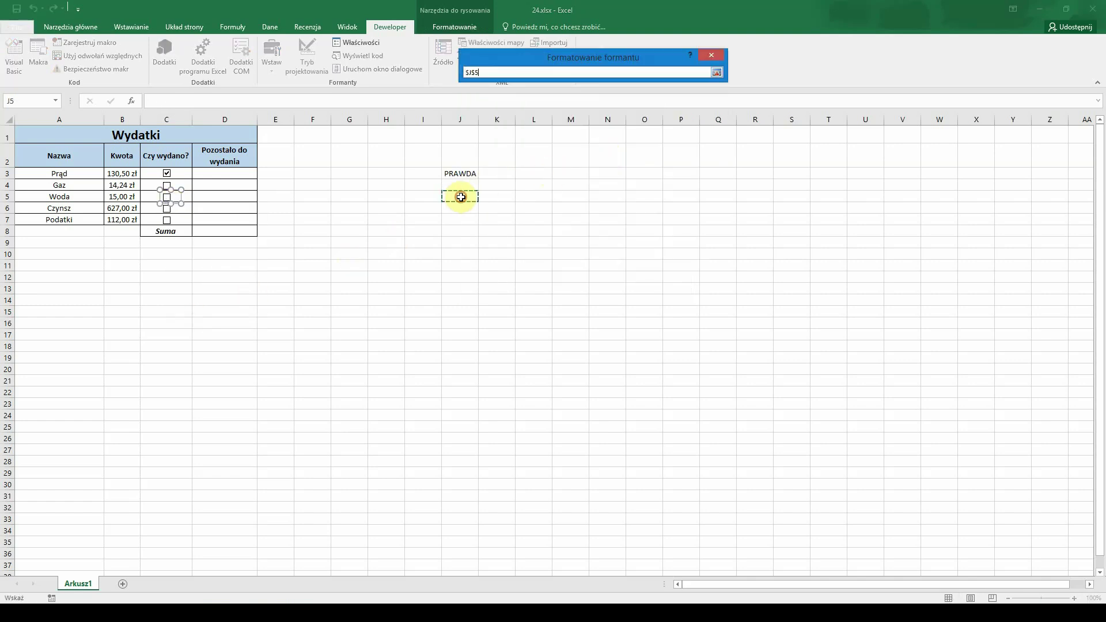
pyautogui.press('Return')
pyautogui.click(648, 282)
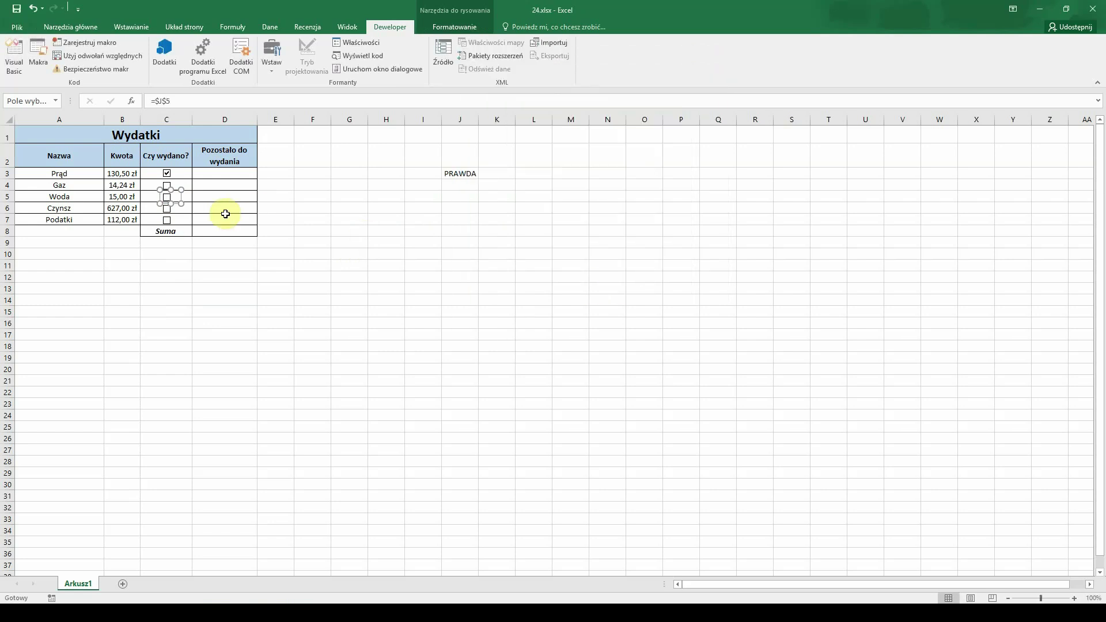
# Link the Czynsz checkbox to J6 and the Podatki checkbox to J7.
pyautogui.rightClick(167, 209)
pyautogui.click(190, 320)
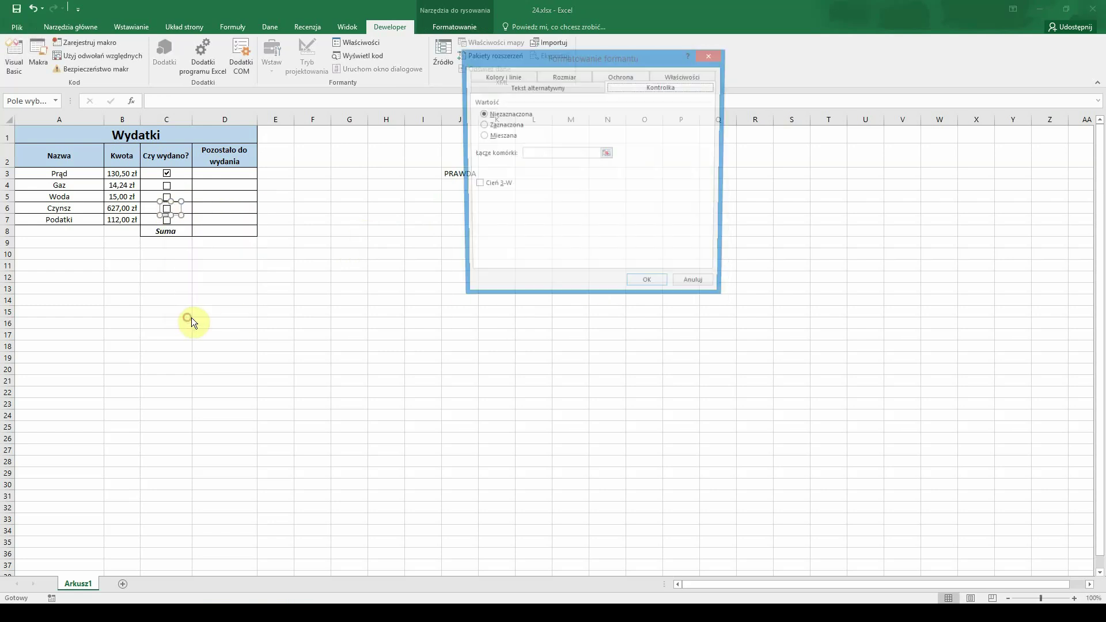
pyautogui.click(610, 157)
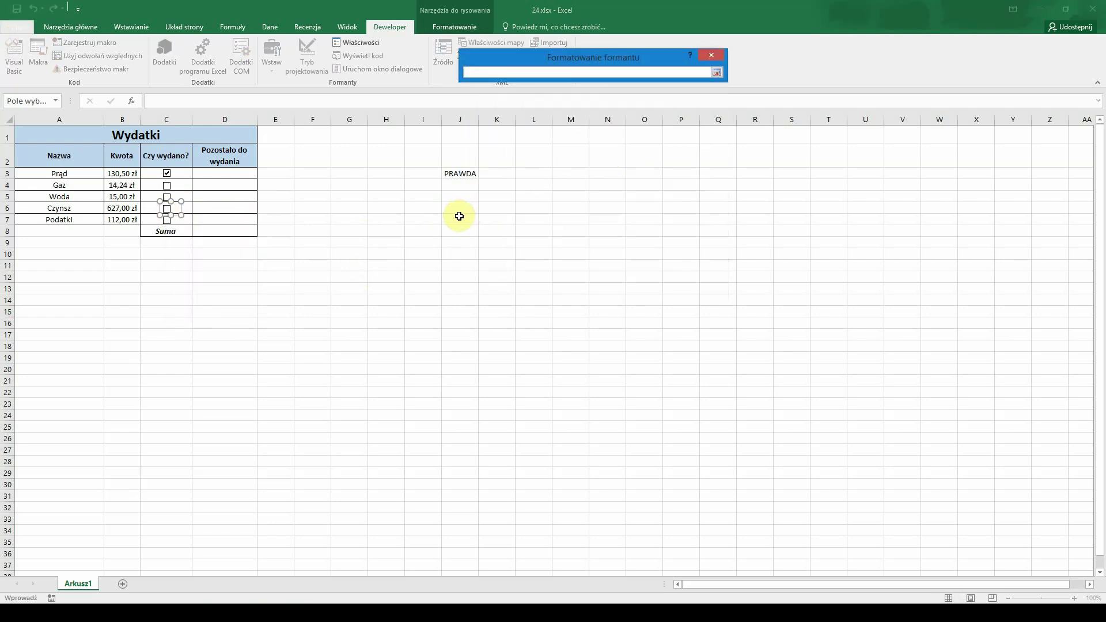
pyautogui.click(458, 210)
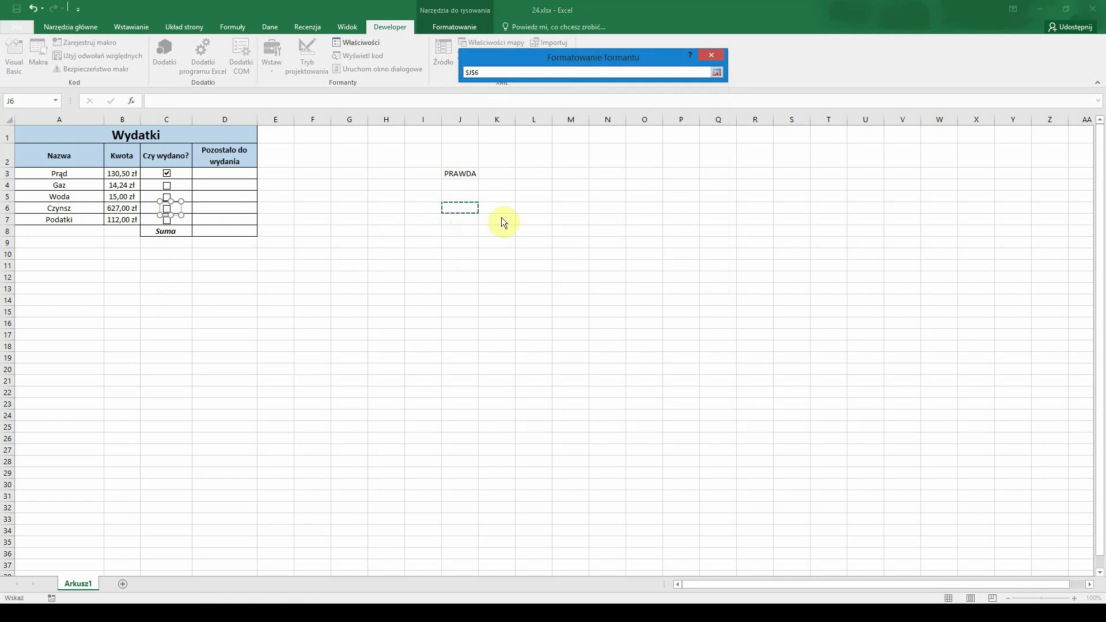
pyautogui.press('Return')
pyautogui.click(636, 286)
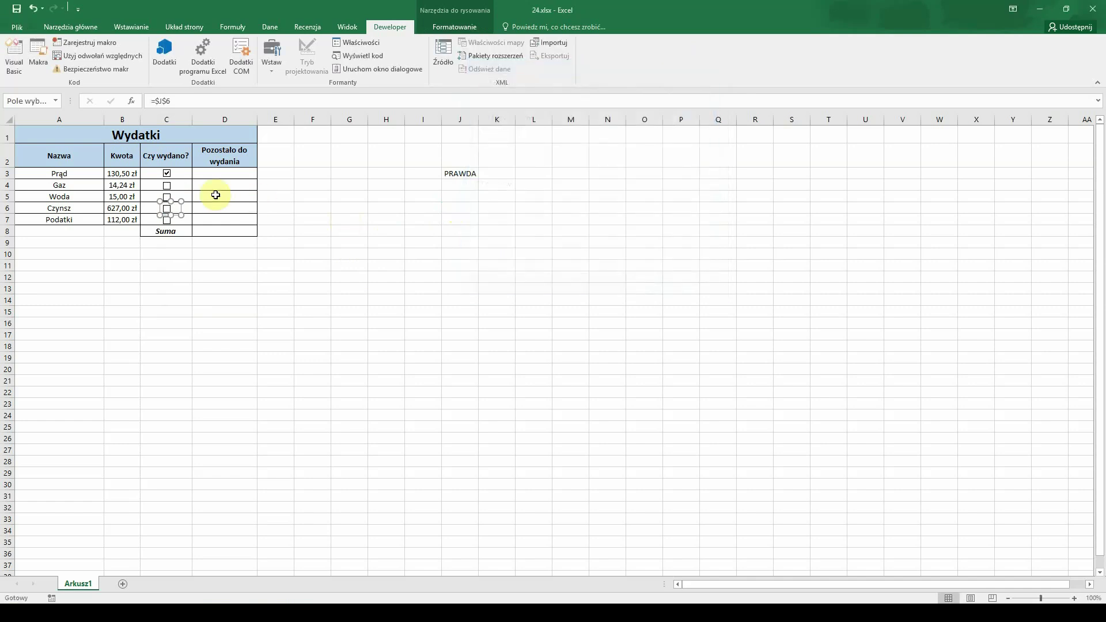
pyautogui.rightClick(167, 227)
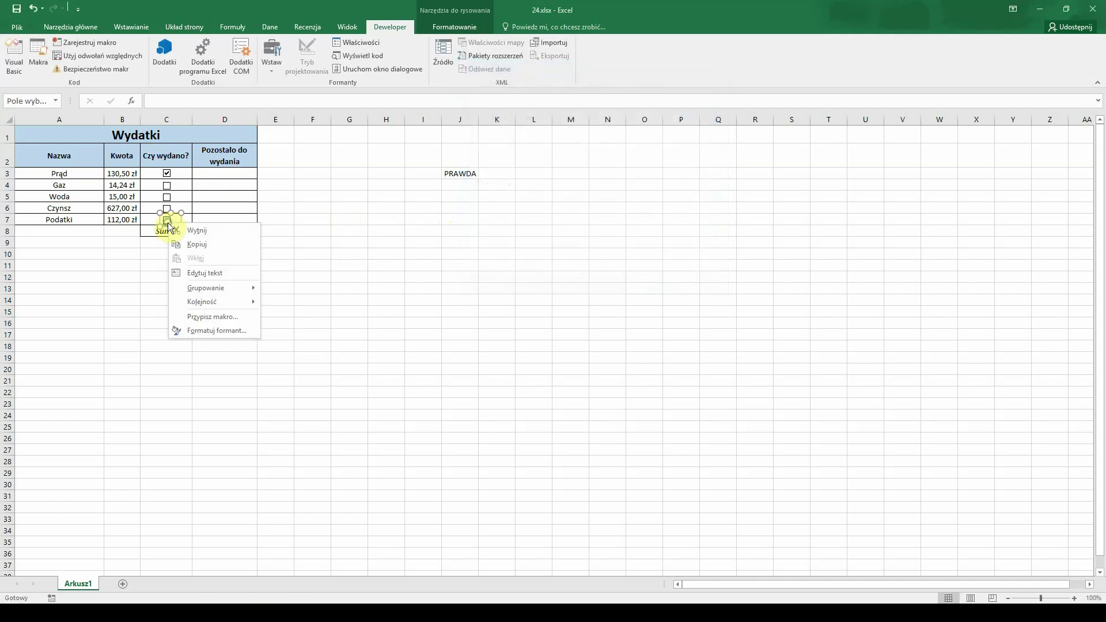
pyautogui.click(193, 327)
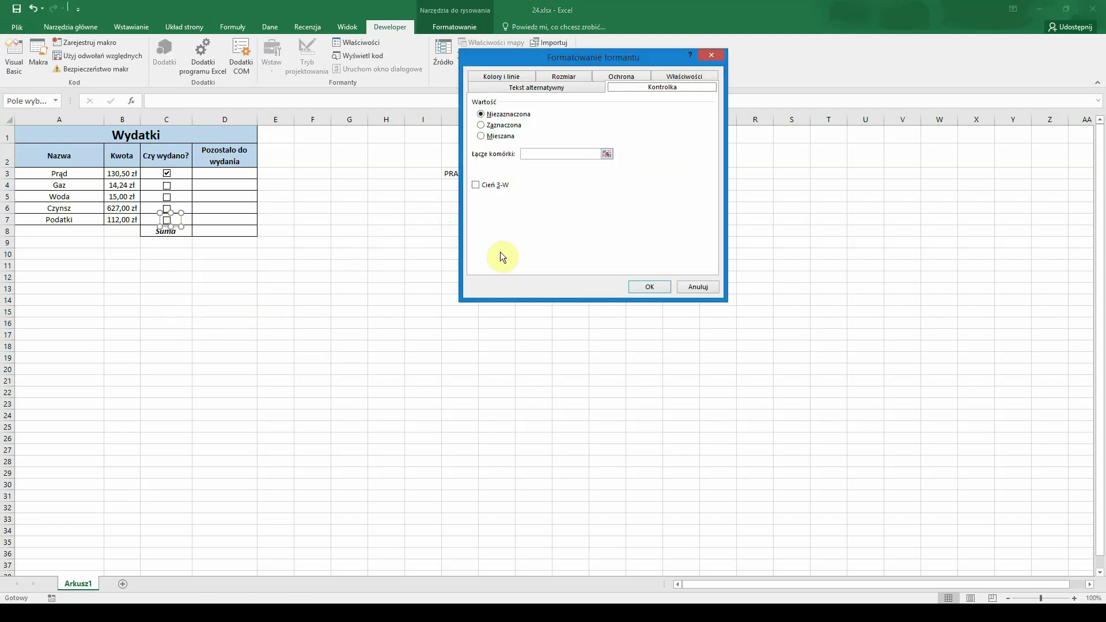
pyautogui.click(606, 154)
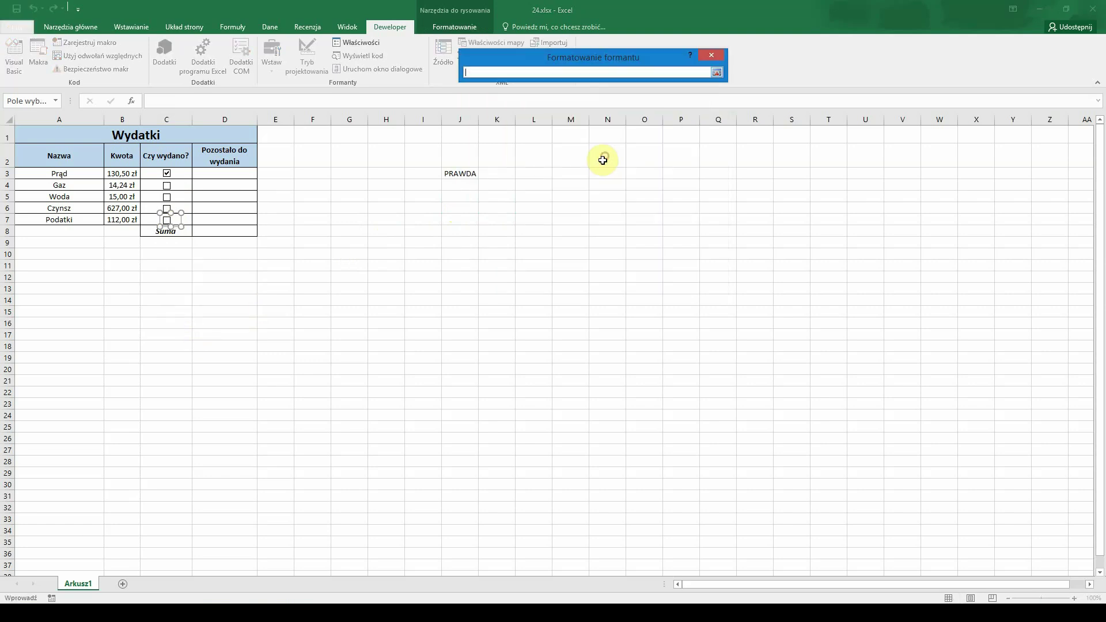
pyautogui.click(462, 222)
pyautogui.press('Return')
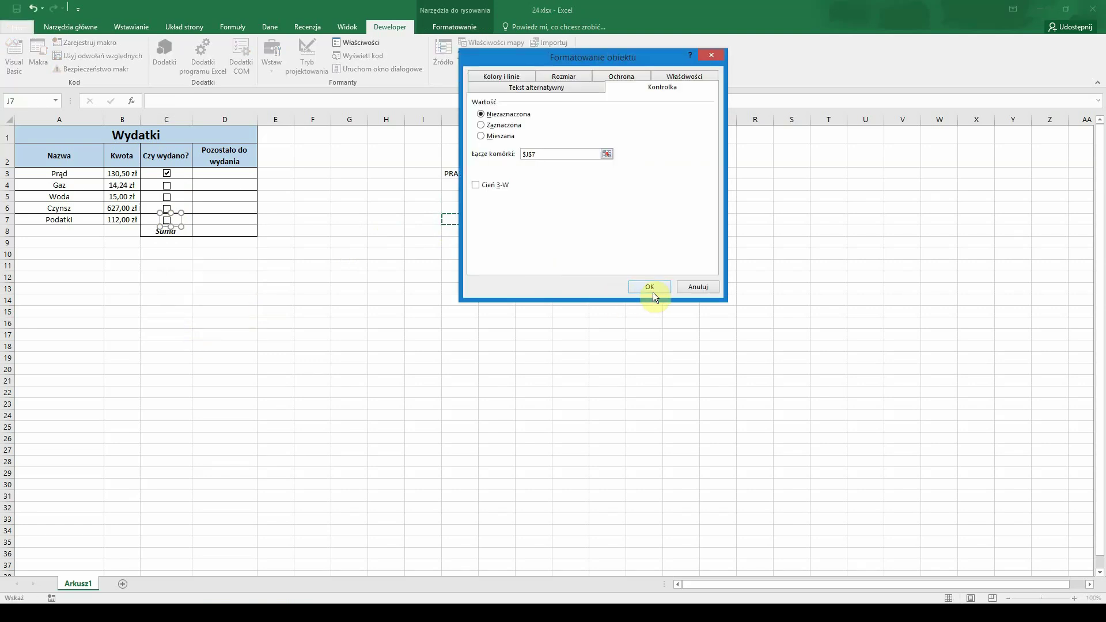
pyautogui.click(651, 289)
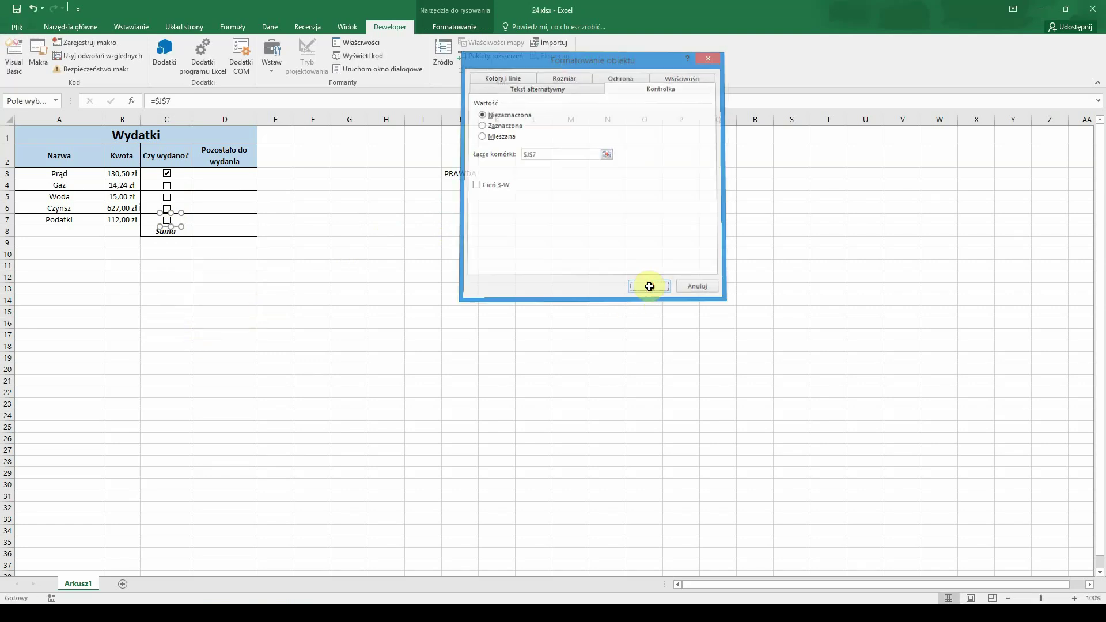
pyautogui.click(218, 271)
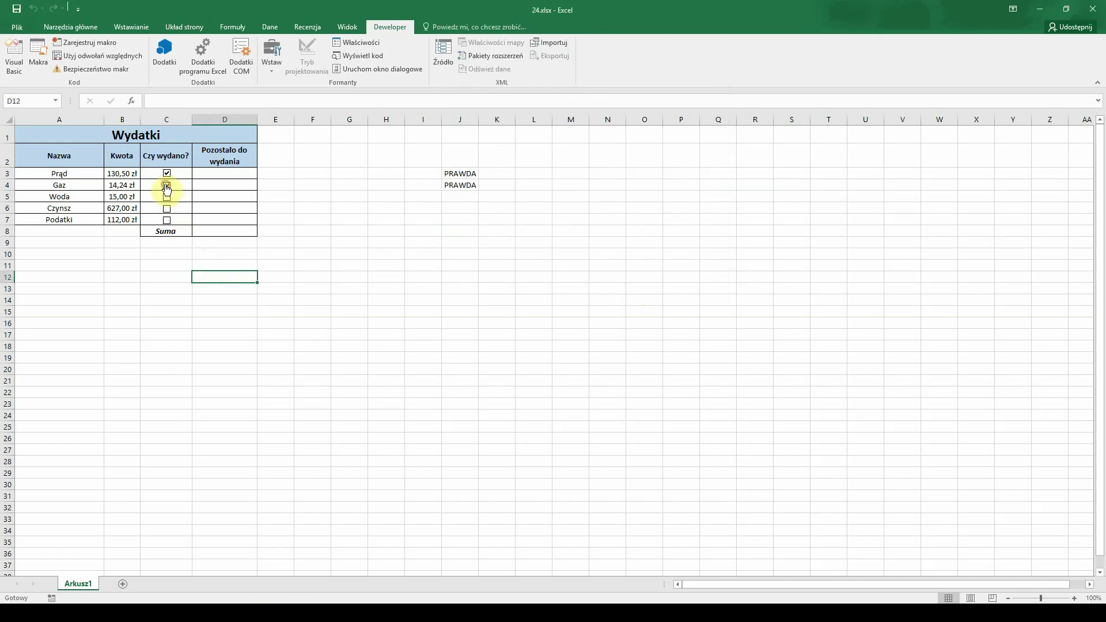
# Toggle the checkboxes so C3 and C7 are ticked and C4–C6 unticked.
pyautogui.click(168, 210)
pyautogui.click(168, 221)
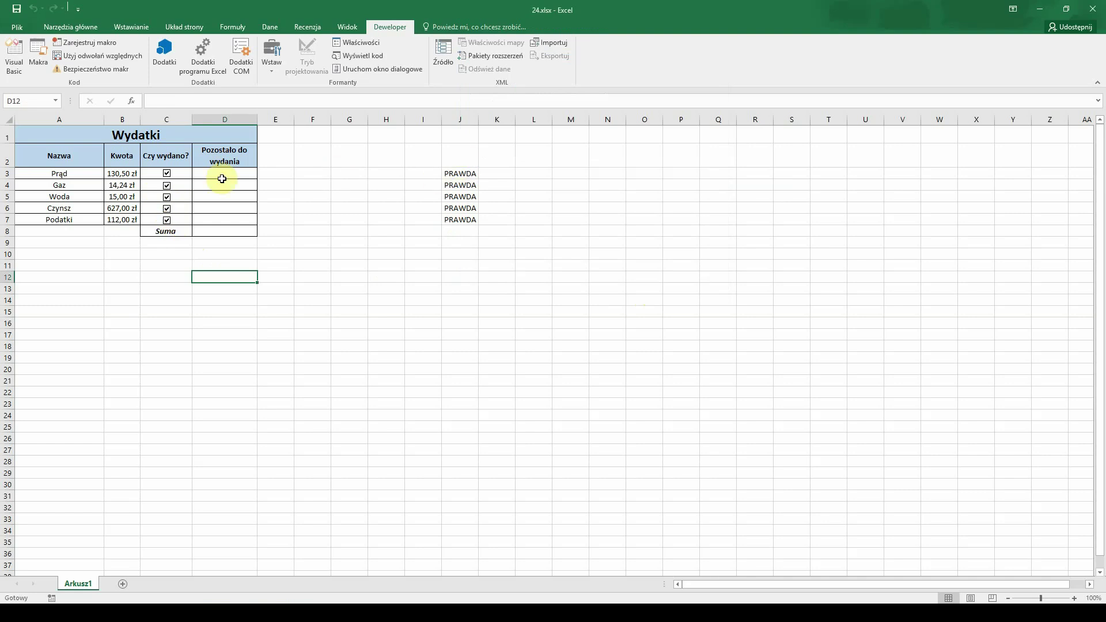
pyautogui.click(167, 186)
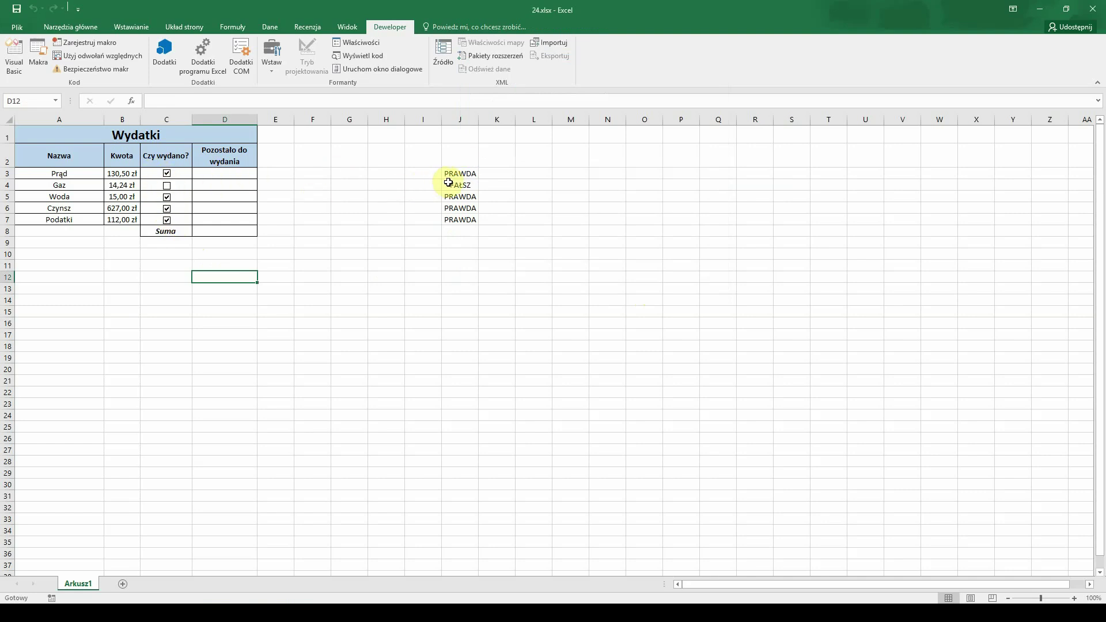
pyautogui.click(167, 196)
pyautogui.click(167, 208)
pyautogui.click(167, 220)
pyautogui.click(183, 267)
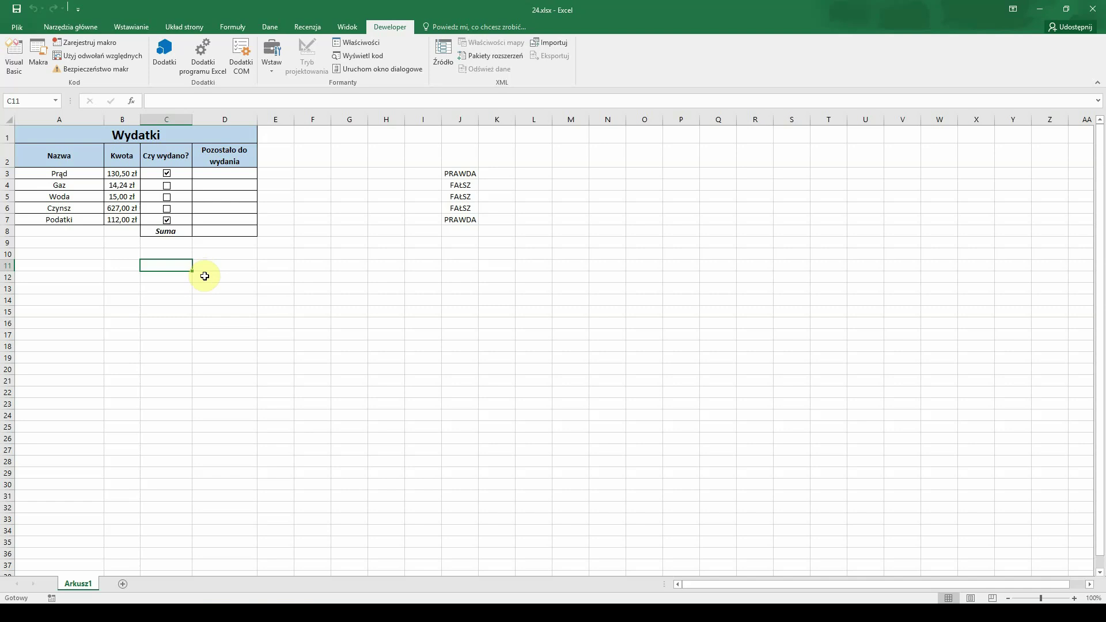
pyautogui.click(220, 173)
# Enter =JEŻELI(J3;0;B3) in D3 for Prąd's remaining amount.
pyautogui.write('=')
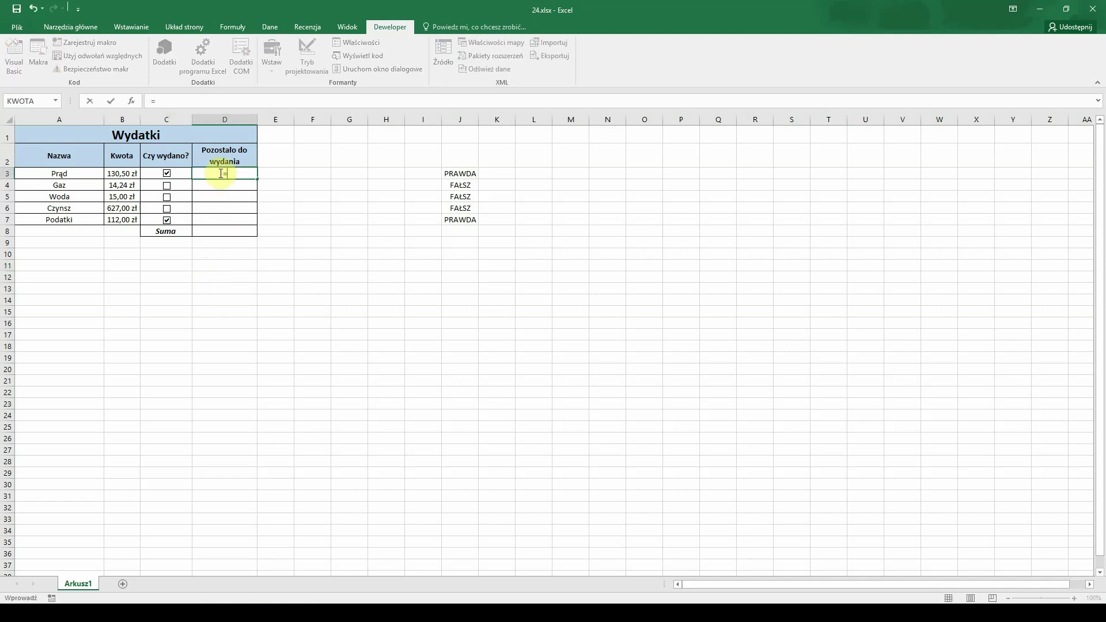
pyautogui.write('JEŻELI(')
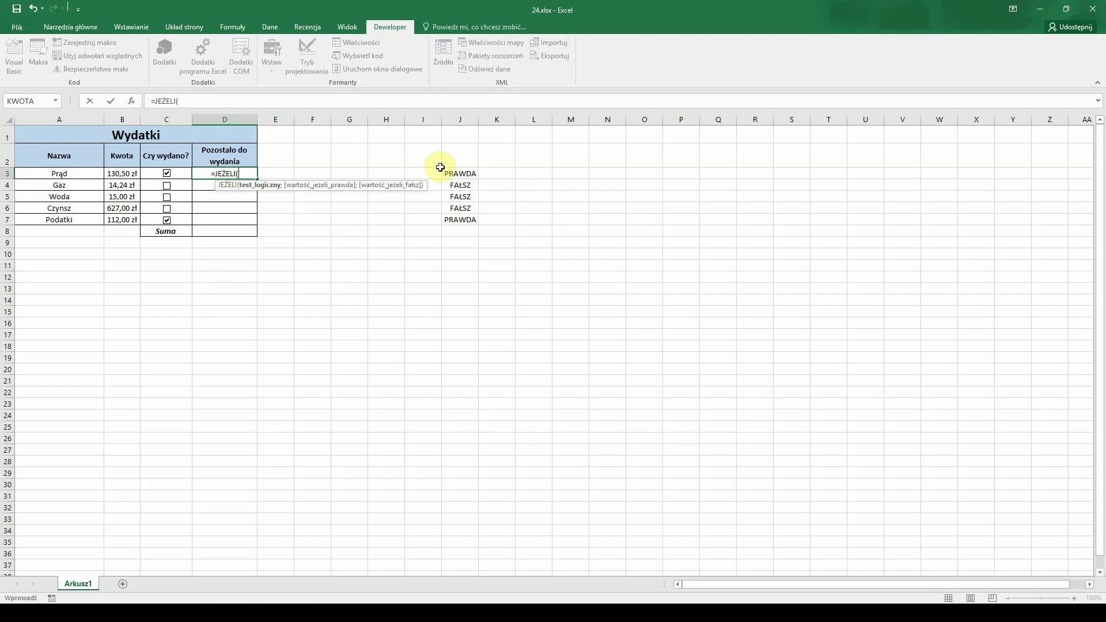
pyautogui.click(460, 173)
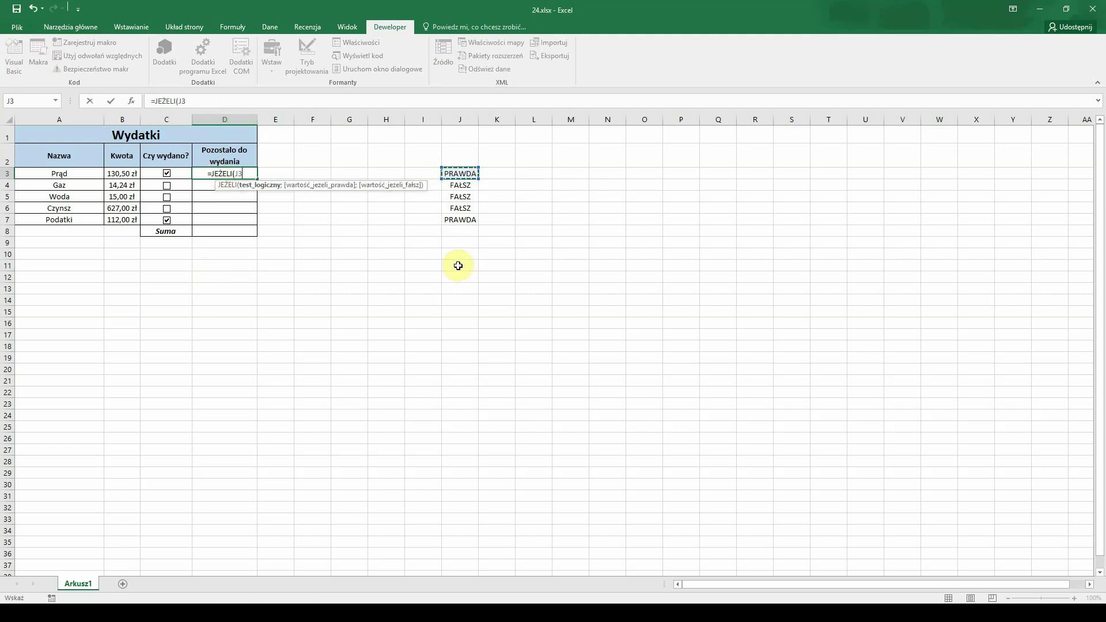
pyautogui.write(';')
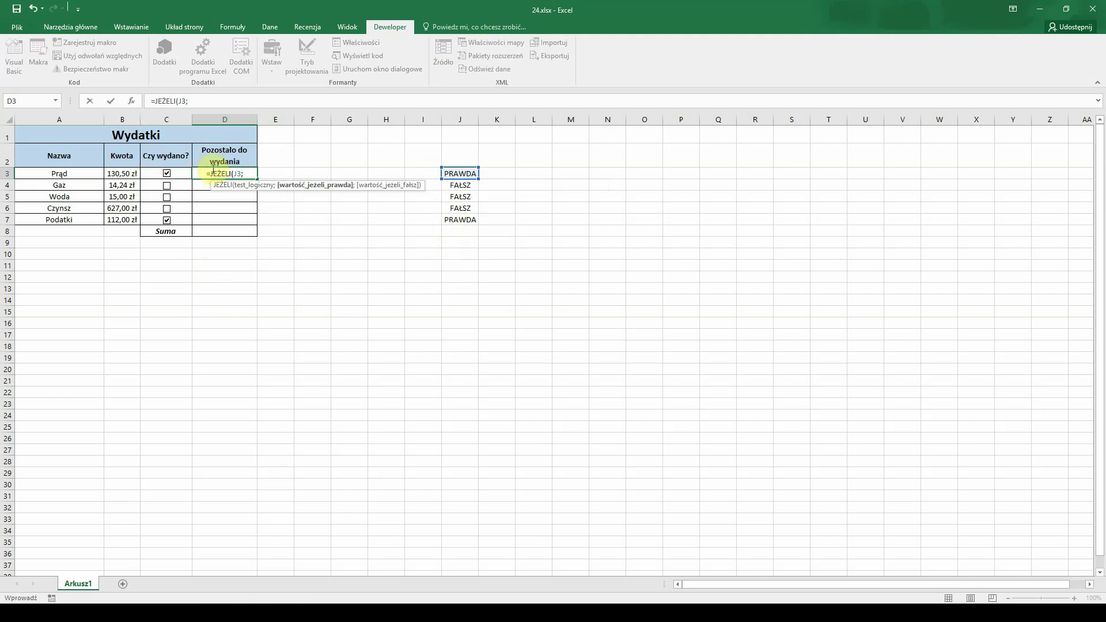
pyautogui.write('0')
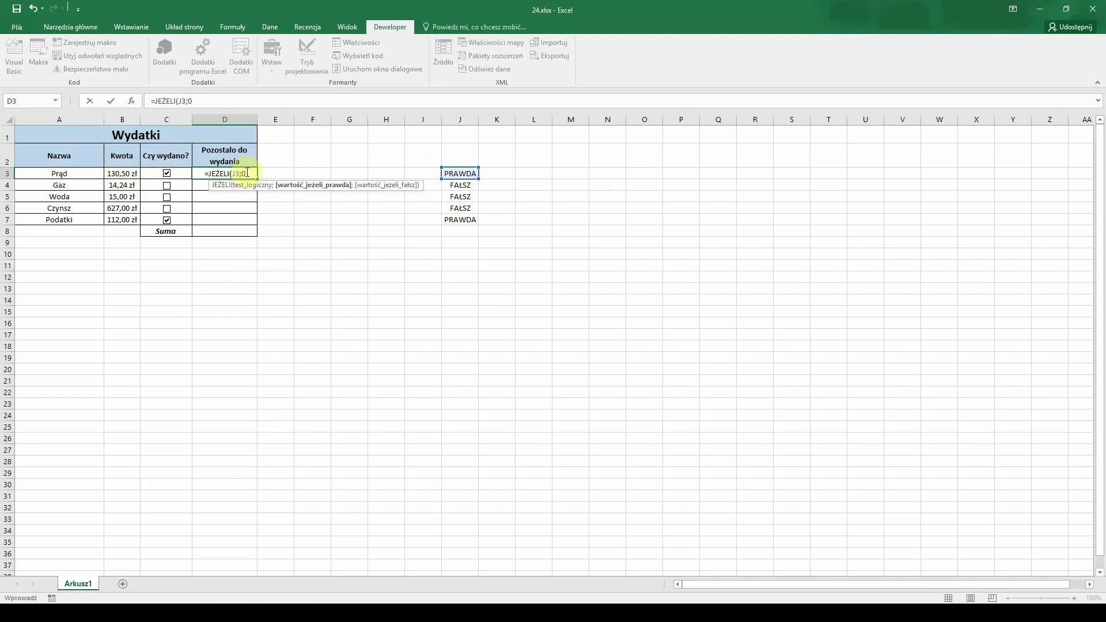
pyautogui.write(';')
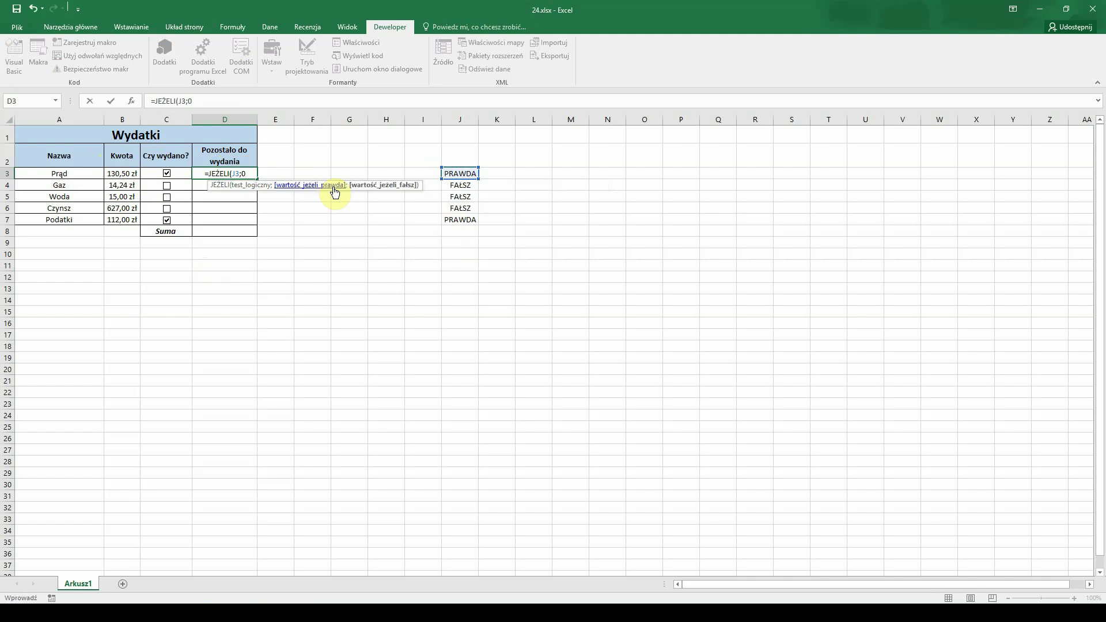
pyautogui.click(119, 173)
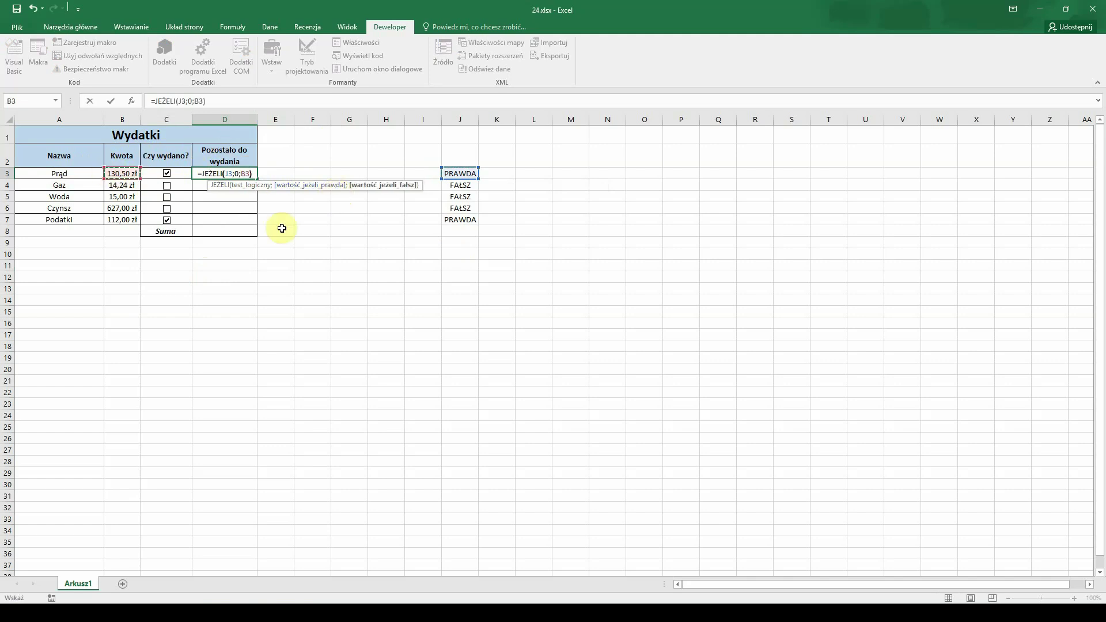
pyautogui.press('Return')
pyautogui.click(234, 172)
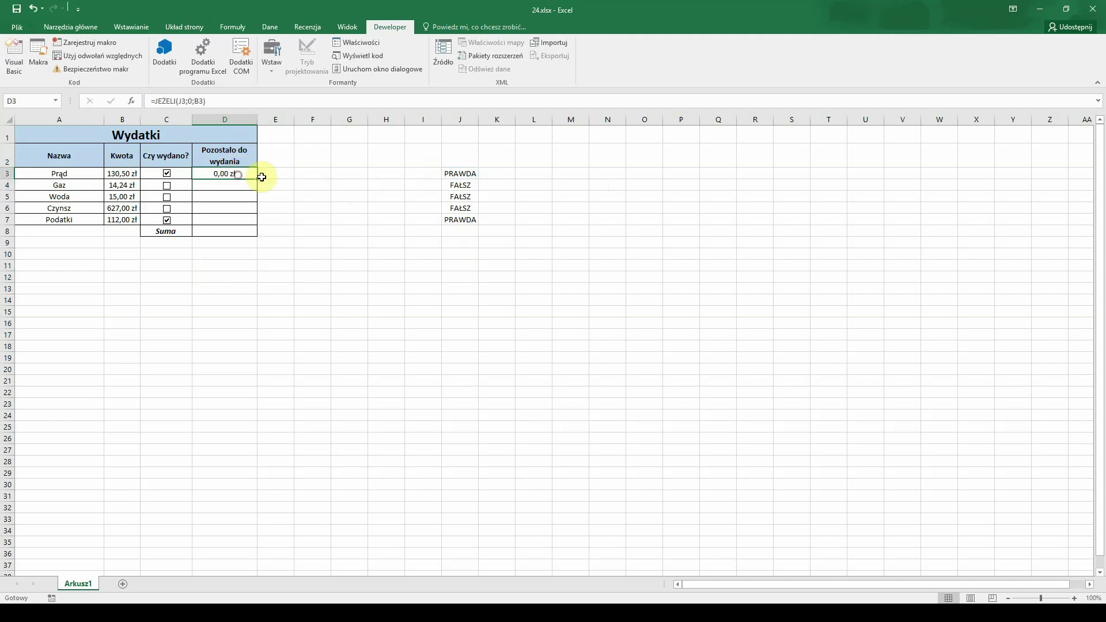
# Fill the D3 formula down to D7 and toggle Gaz to test the results.
pyautogui.moveTo(257, 180); pyautogui.dragTo(252, 221)
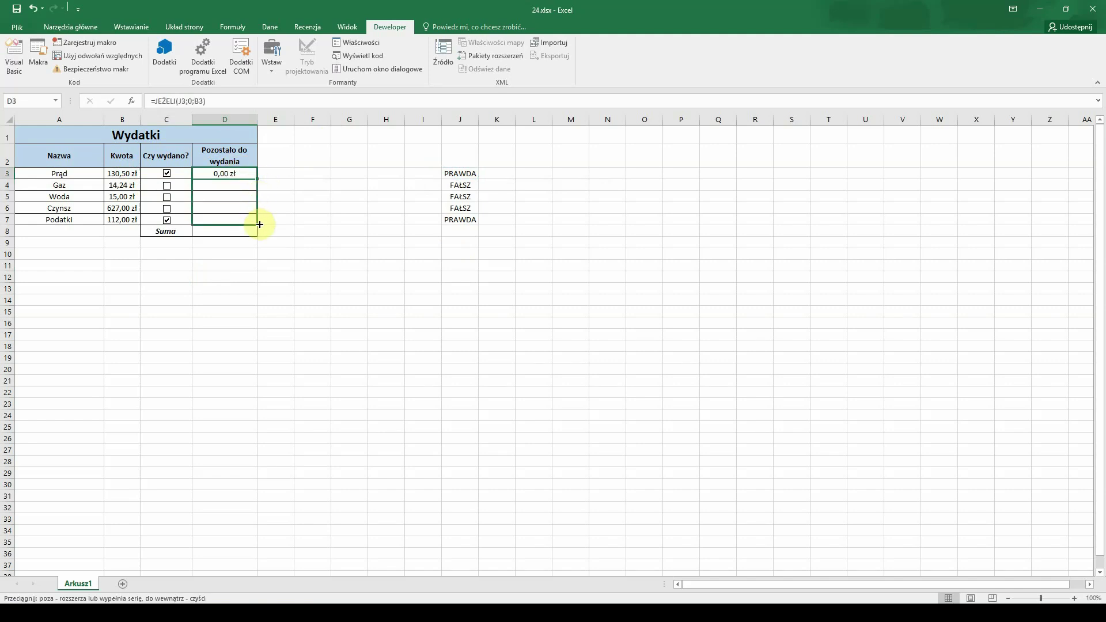
pyautogui.click(237, 289)
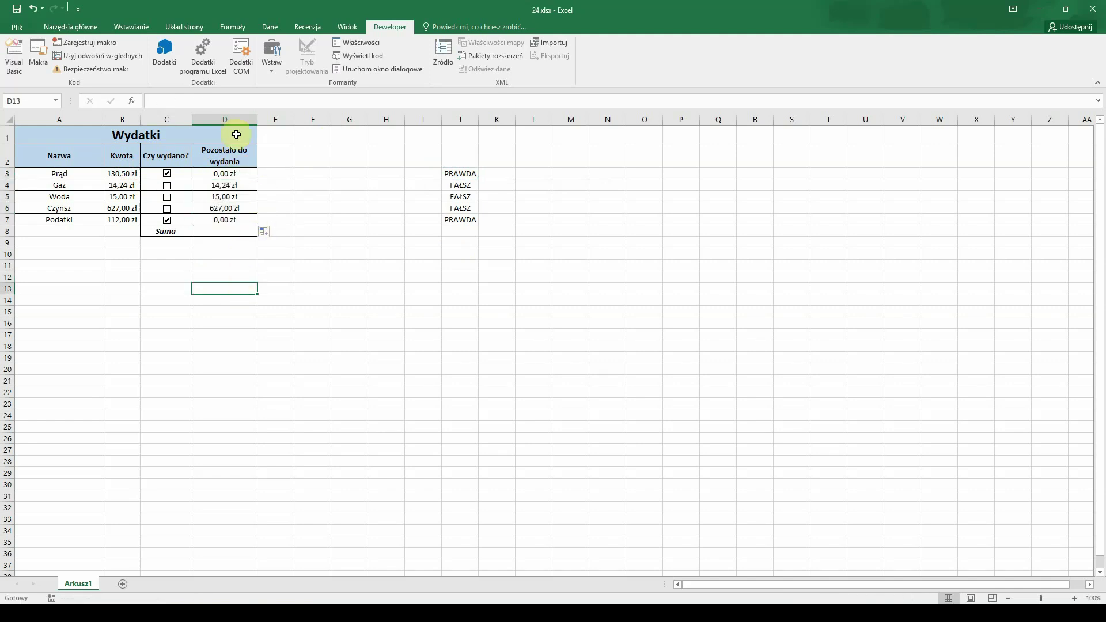
pyautogui.click(169, 187)
pyautogui.click(167, 186)
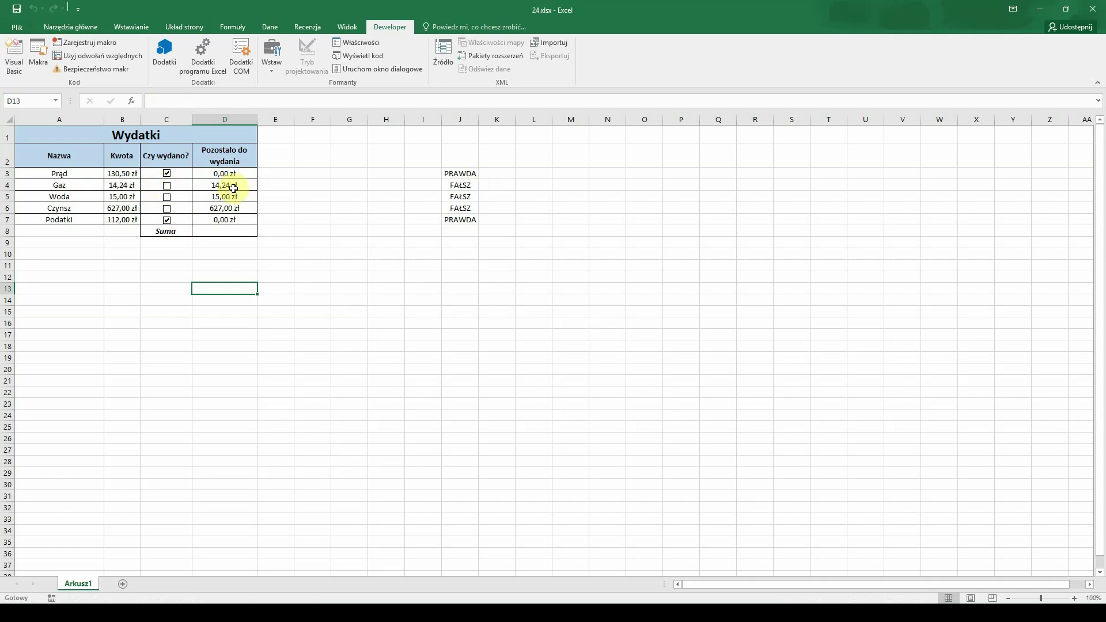
pyautogui.click(168, 186)
pyautogui.click(167, 187)
pyautogui.click(168, 187)
pyautogui.click(168, 186)
pyautogui.click(227, 234)
pyautogui.write('=')
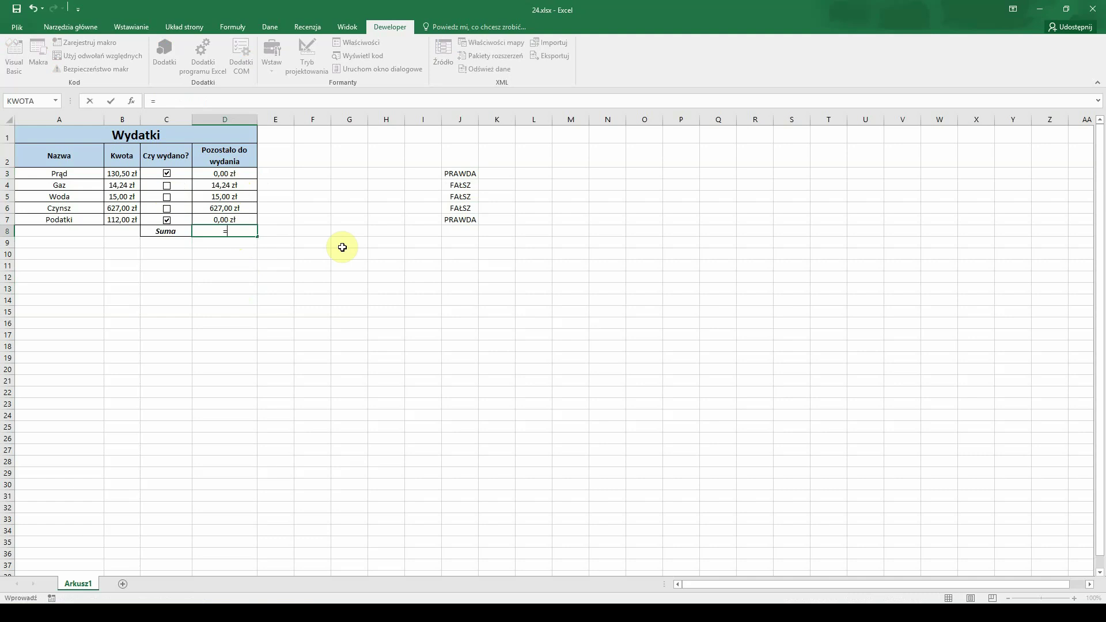
pyautogui.write('SUMA(')
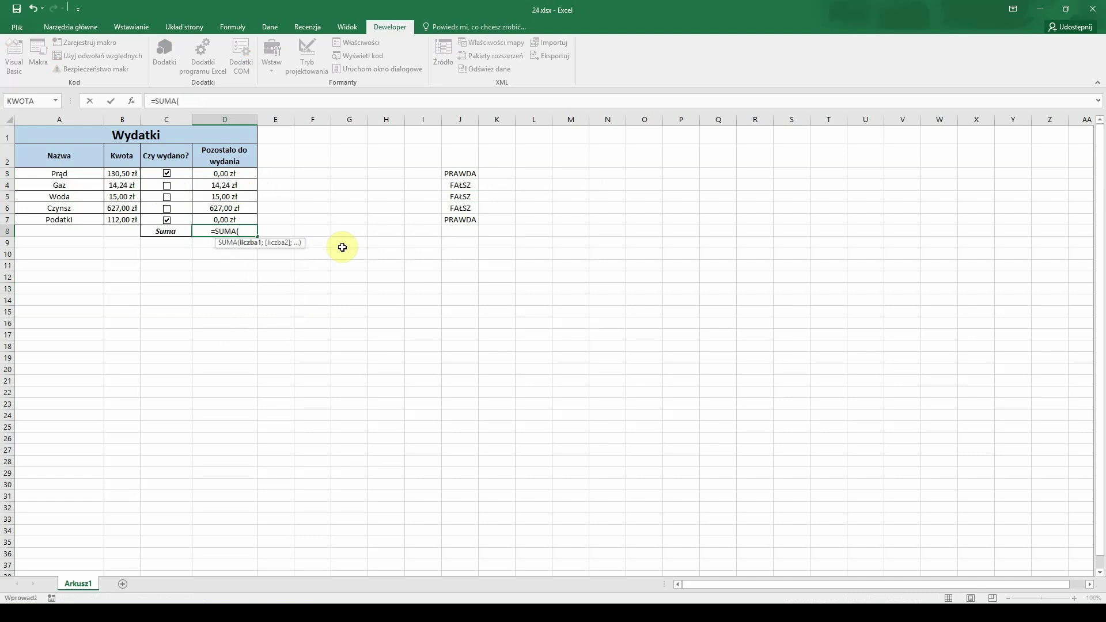
# Complete =SUMA(D3:D7) in D8 and tick Gaz to see the total drop to 642,00 zł.
pyautogui.moveTo(237, 172); pyautogui.dragTo(238, 215)
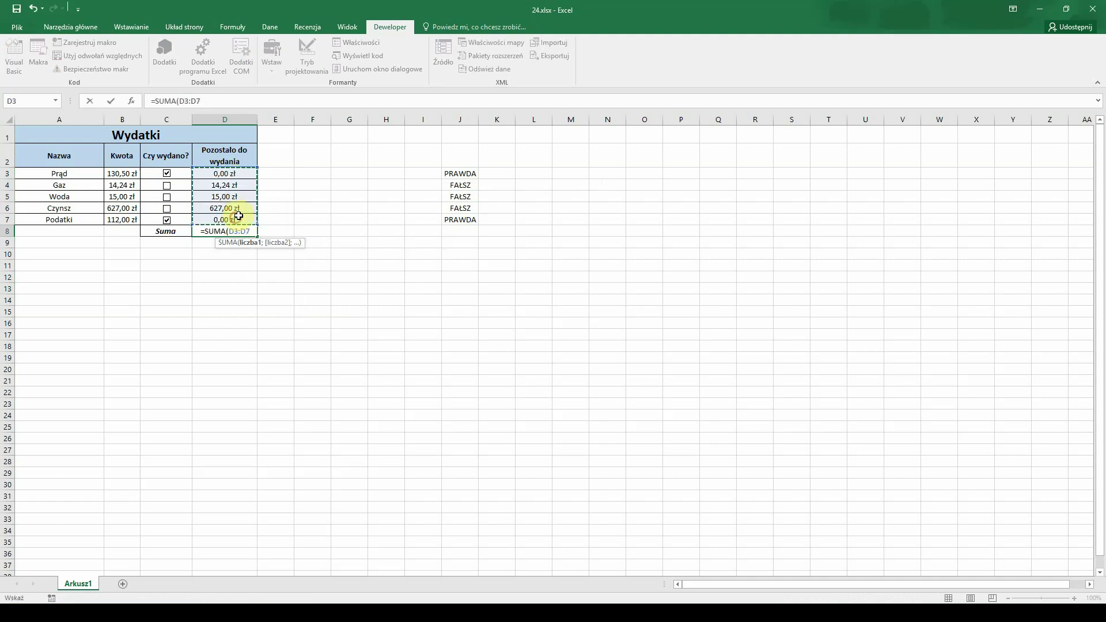
pyautogui.press('Return')
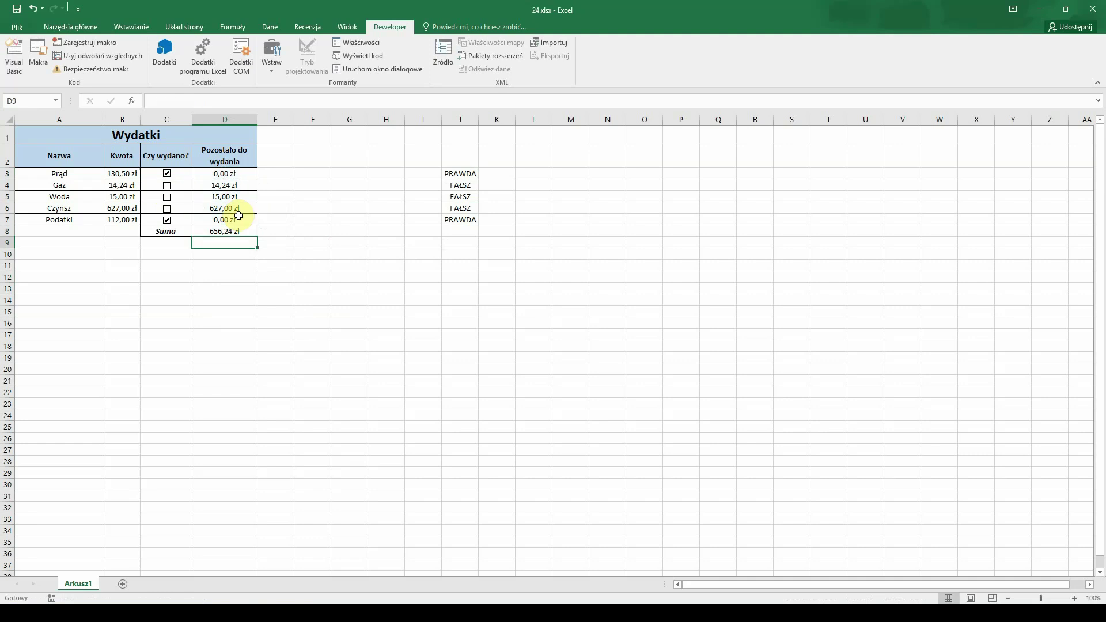
pyautogui.click(167, 187)
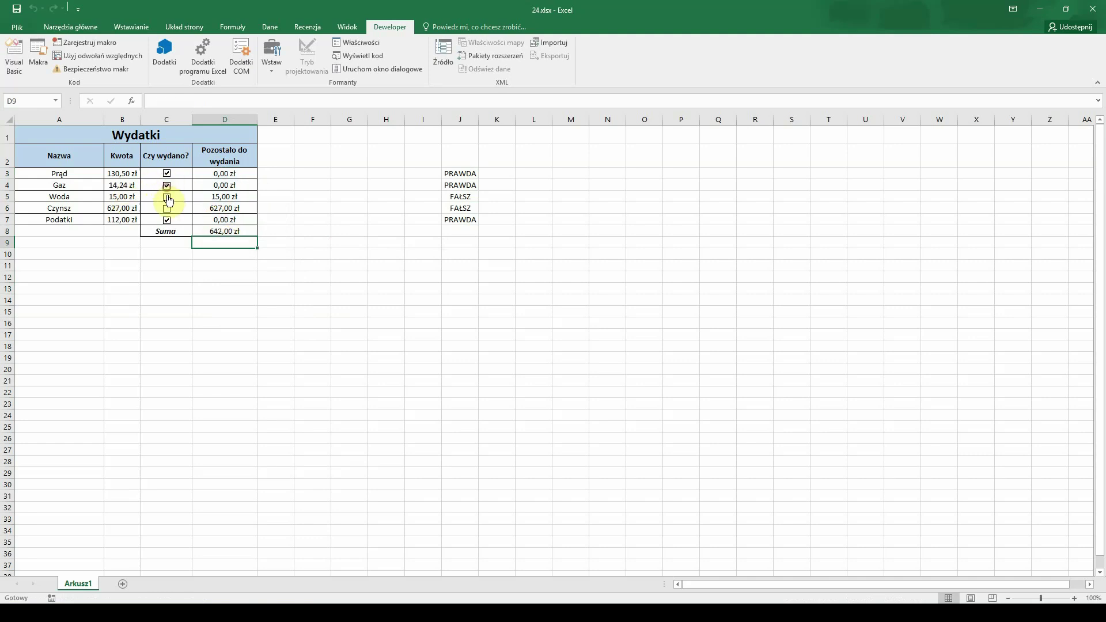
# Toggle the Woda, Czynsz and Gaz boxes, ending with Czynsz ticked and Suma at 29,24 zł.
pyautogui.click(168, 198)
pyautogui.click(169, 205)
pyautogui.click(167, 197)
pyautogui.click(167, 208)
pyautogui.click(167, 197)
pyautogui.click(167, 185)
pyautogui.click(167, 197)
pyautogui.click(167, 208)
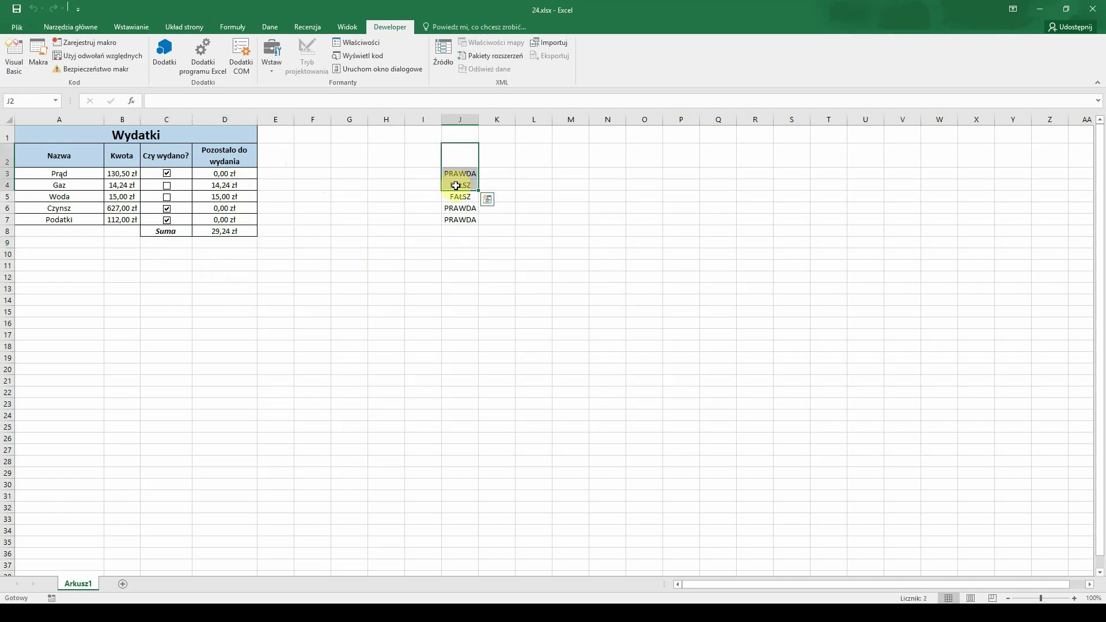
# Select the helper values in J3:J7, then inspect the formula in D3.
pyautogui.moveTo(454, 172); pyautogui.dragTo(462, 221)
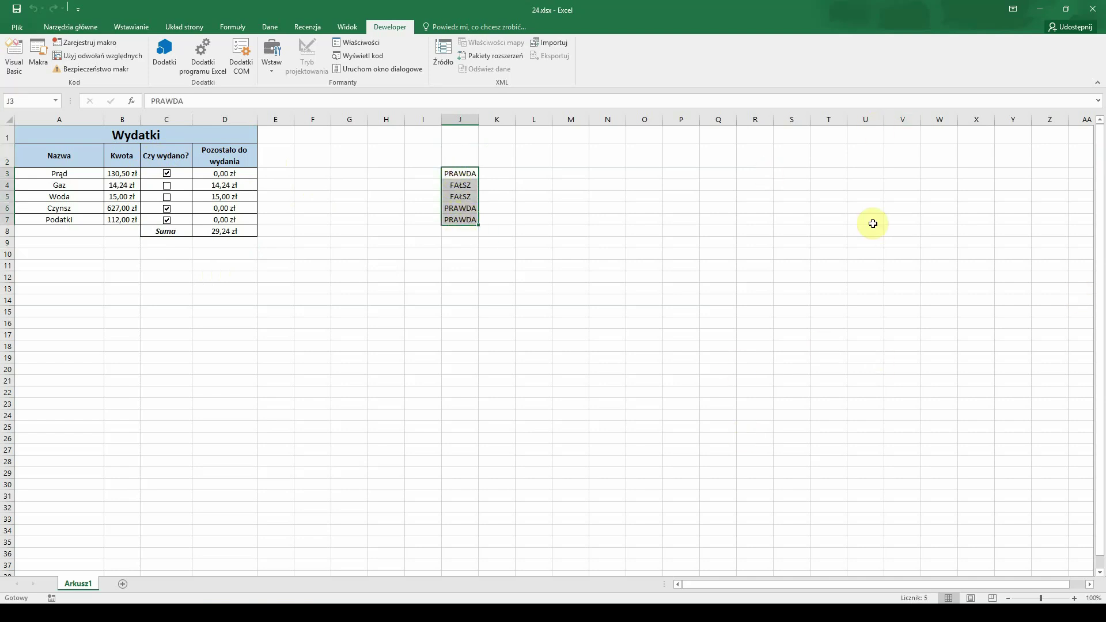
pyautogui.click(532, 204)
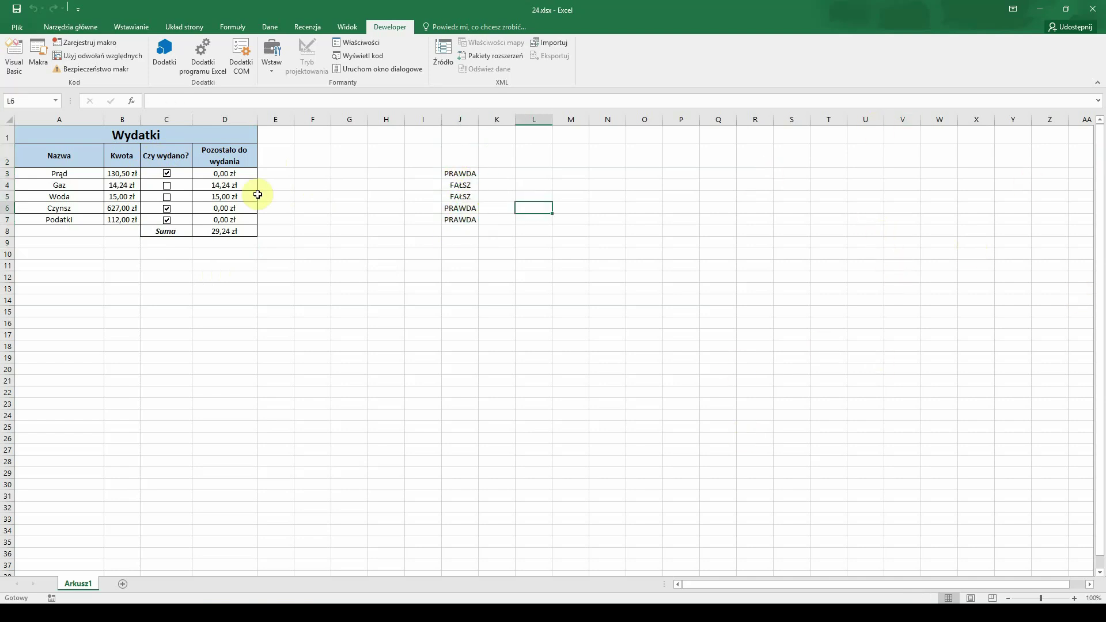
pyautogui.click(217, 173)
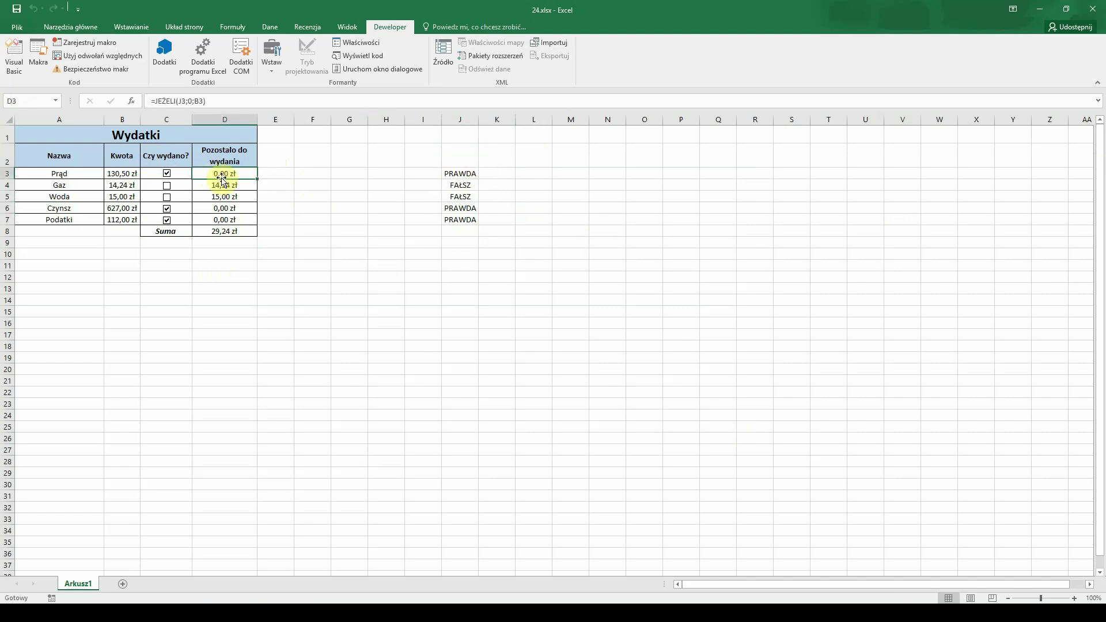
# Give the helper cells J3:J8 a white font colour.
pyautogui.moveTo(434, 150)
pyautogui.mouseDown()
pyautogui.moveTo(480, 193)
pyautogui.moveTo(480, 222)
pyautogui.mouseUp()
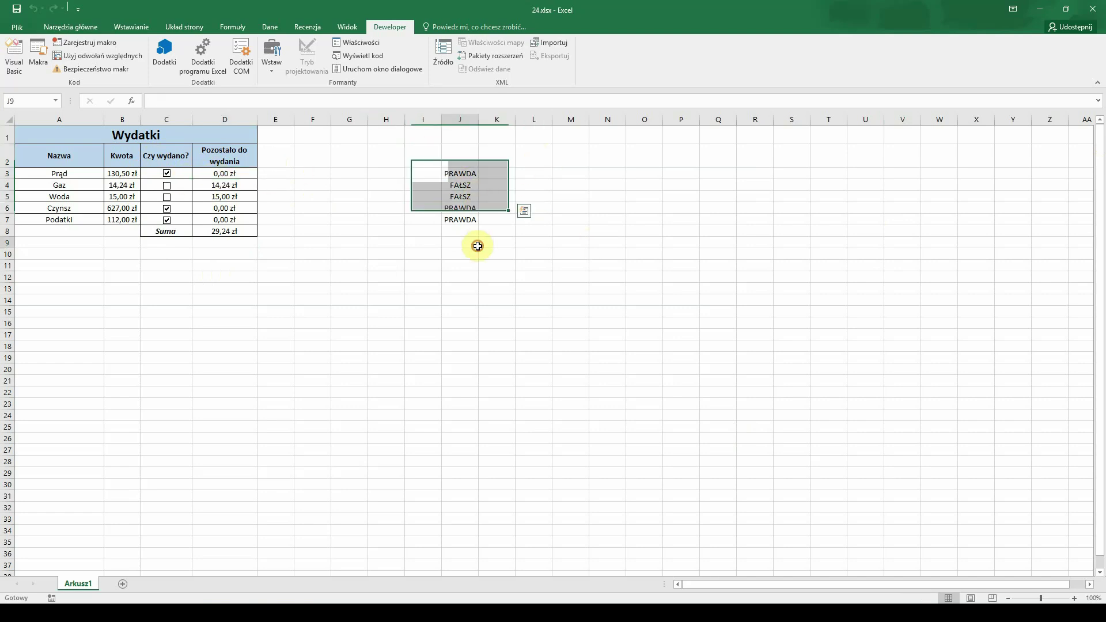
pyautogui.click(472, 243)
pyautogui.moveTo(461, 172); pyautogui.dragTo(464, 230)
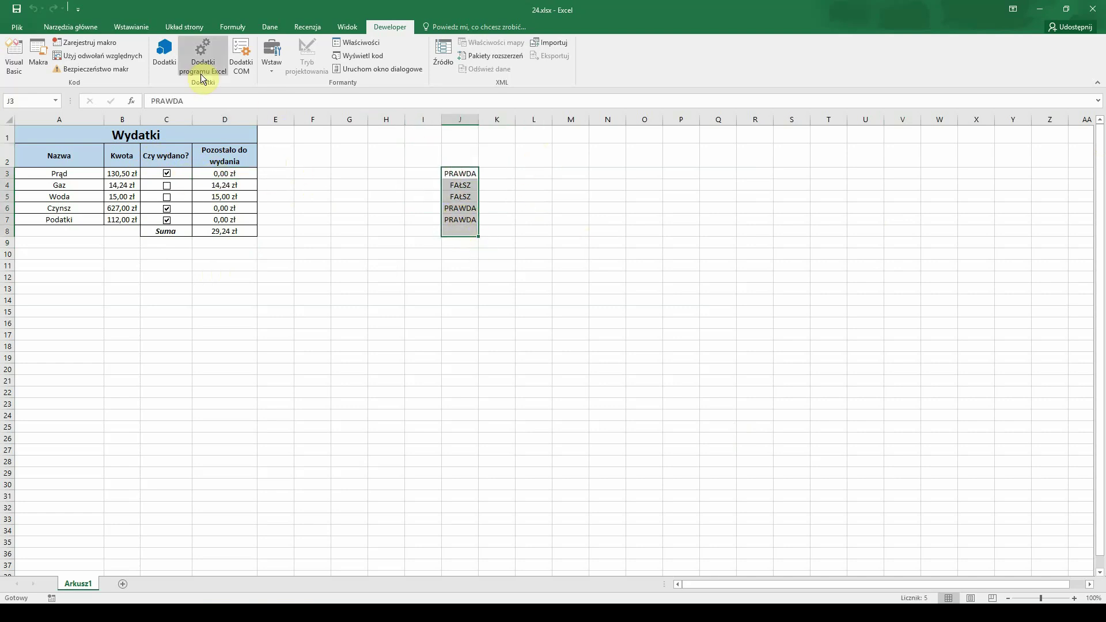
pyautogui.click(51, 25)
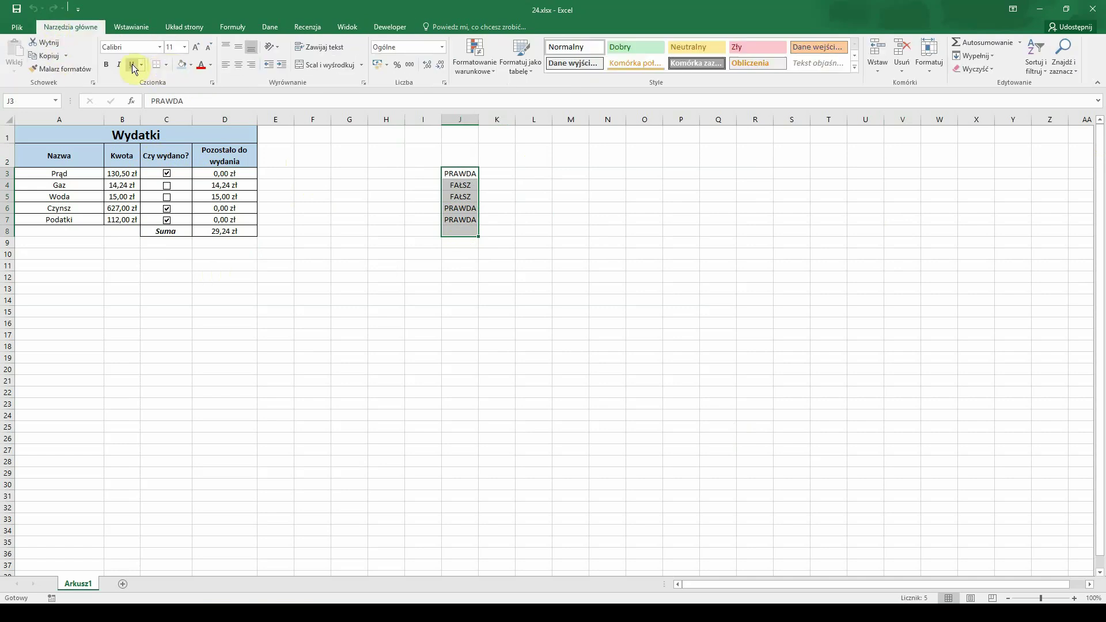
pyautogui.click(210, 65)
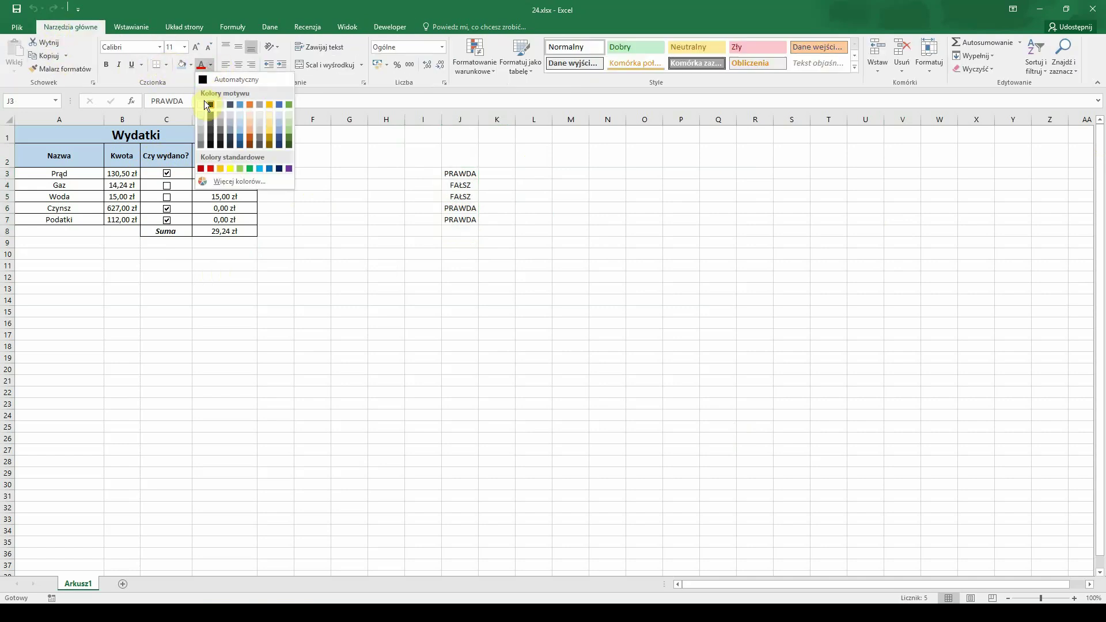
pyautogui.click(207, 103)
# Check that the now-invisible helper cells, such as J3, still hold their PRAWDA/FAŁSZ values.
pyautogui.click(395, 326)
pyautogui.click(440, 183)
pyautogui.click(452, 183)
pyautogui.click(480, 196)
pyautogui.click(460, 173)
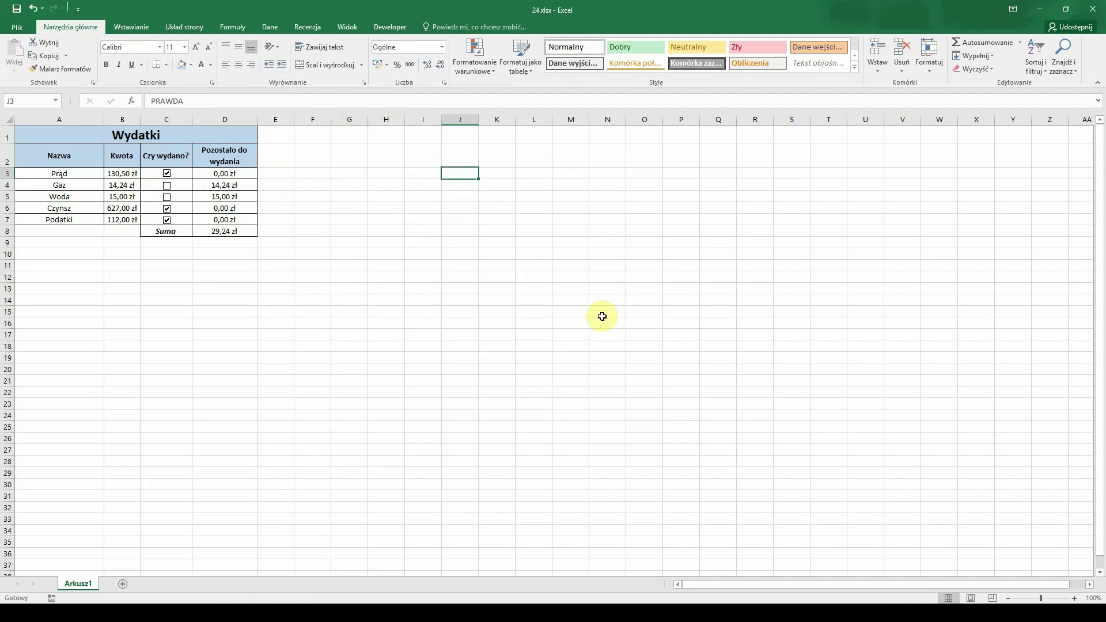
pyautogui.click(285, 300)
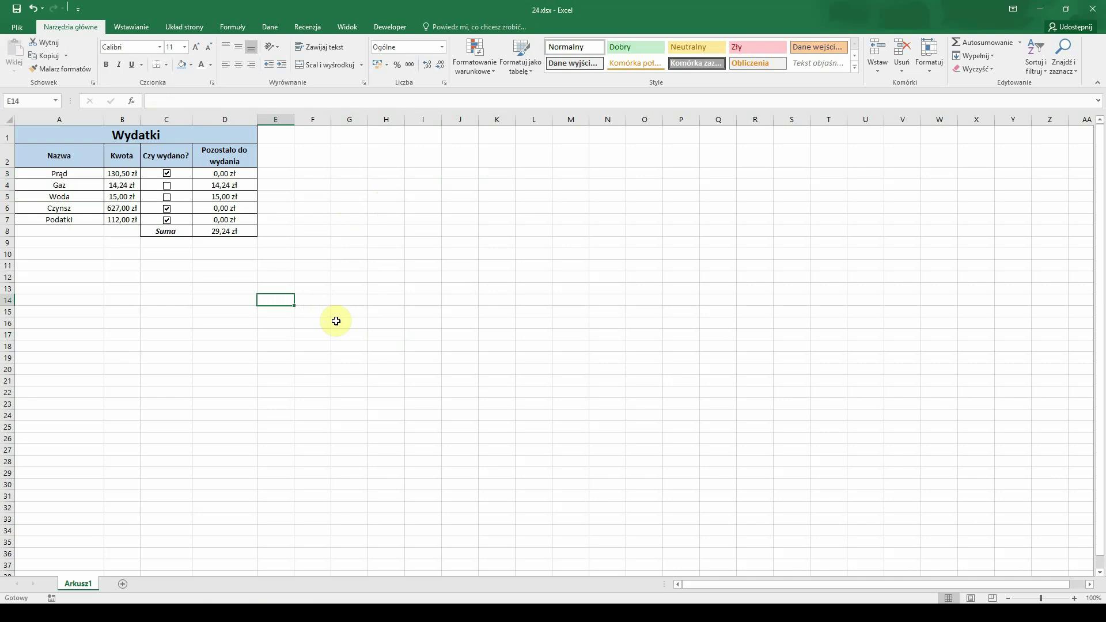